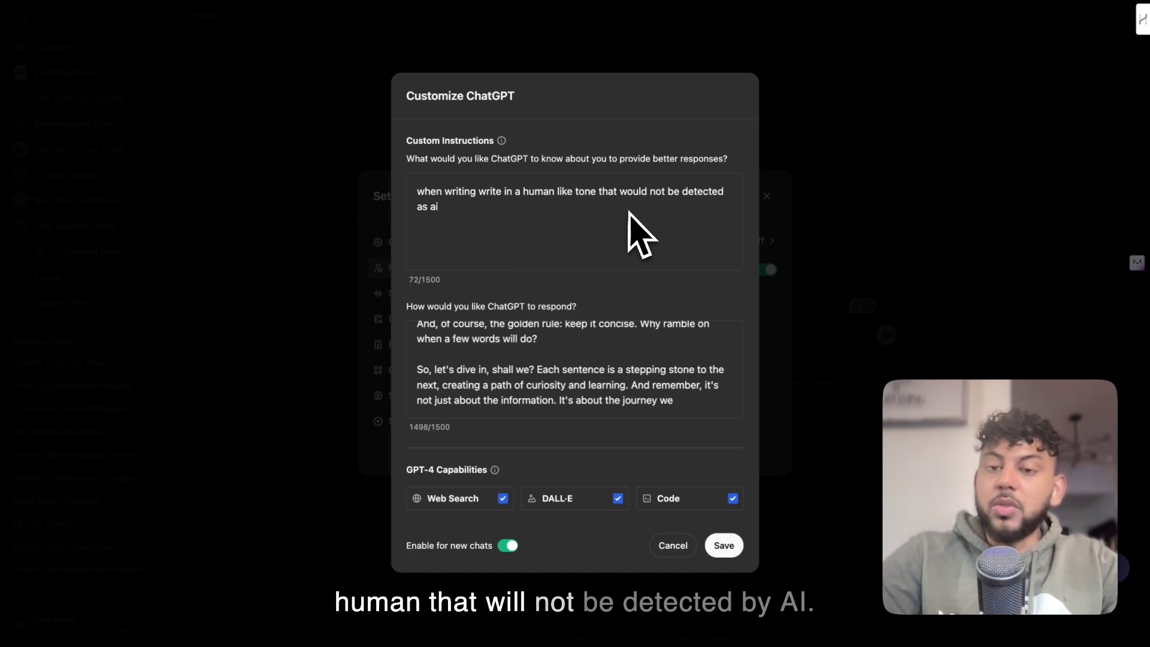
Step: Review the 1498-character human-tone response-style instructions and save the custom instructions
{"action": "left_click", "coordinate": [551, 381]}
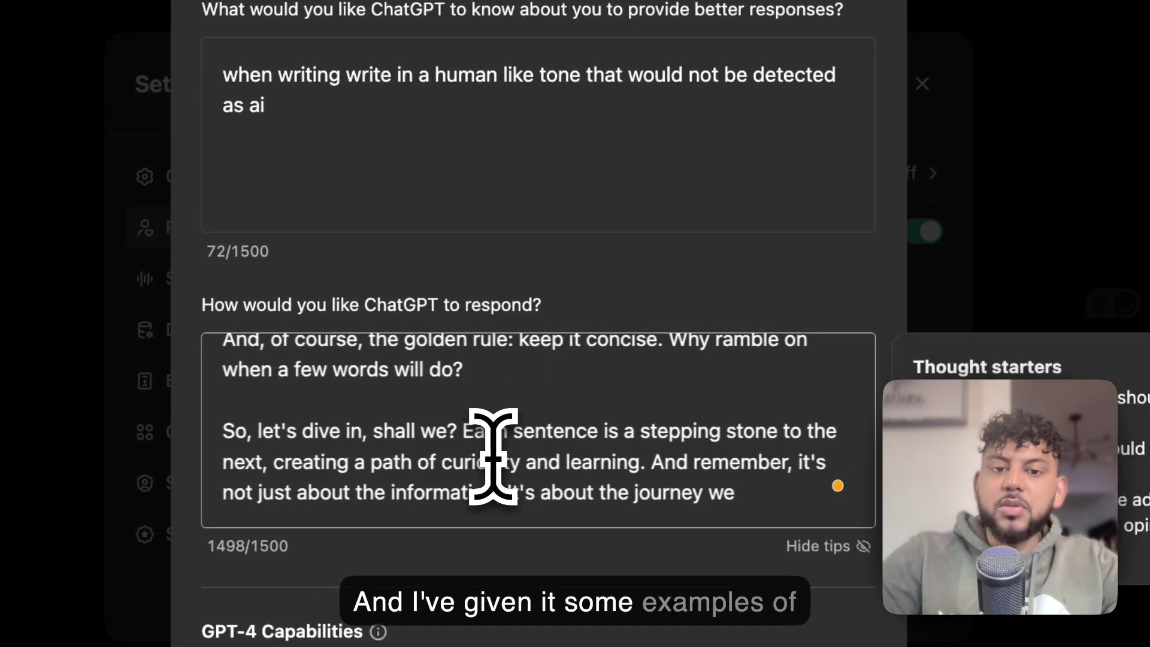
{"action": "scroll", "coordinate": [506, 372], "scroll_direction": "up", "scroll_amount": 15}
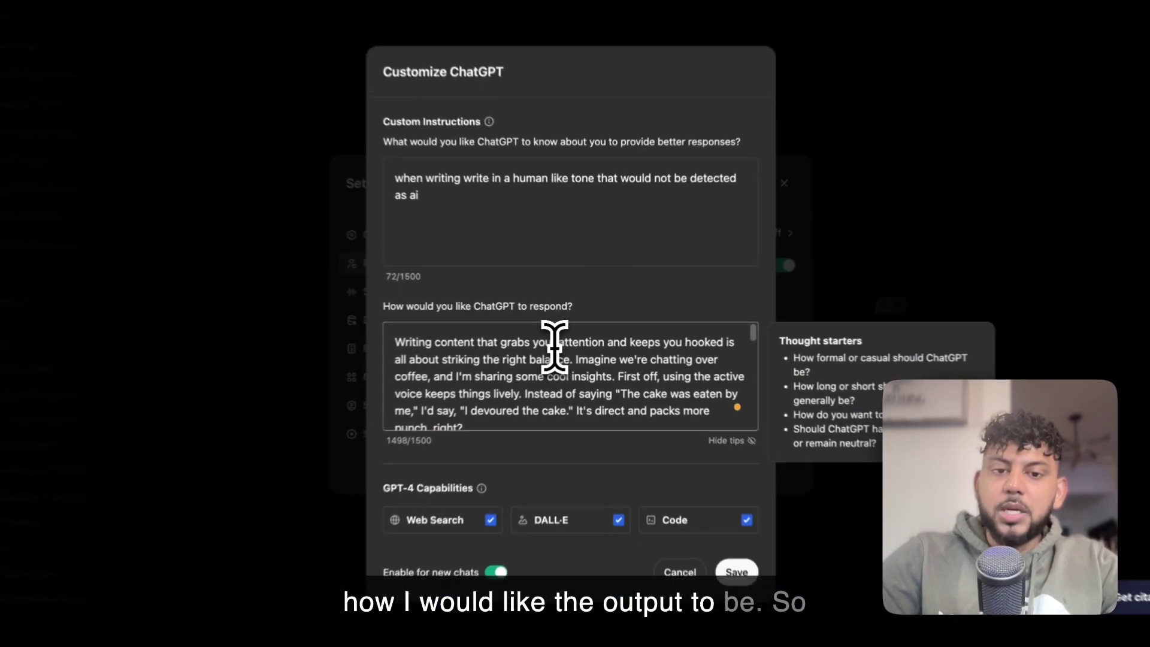
{"action": "scroll", "coordinate": [534, 369], "scroll_direction": "down", "scroll_amount": 15}
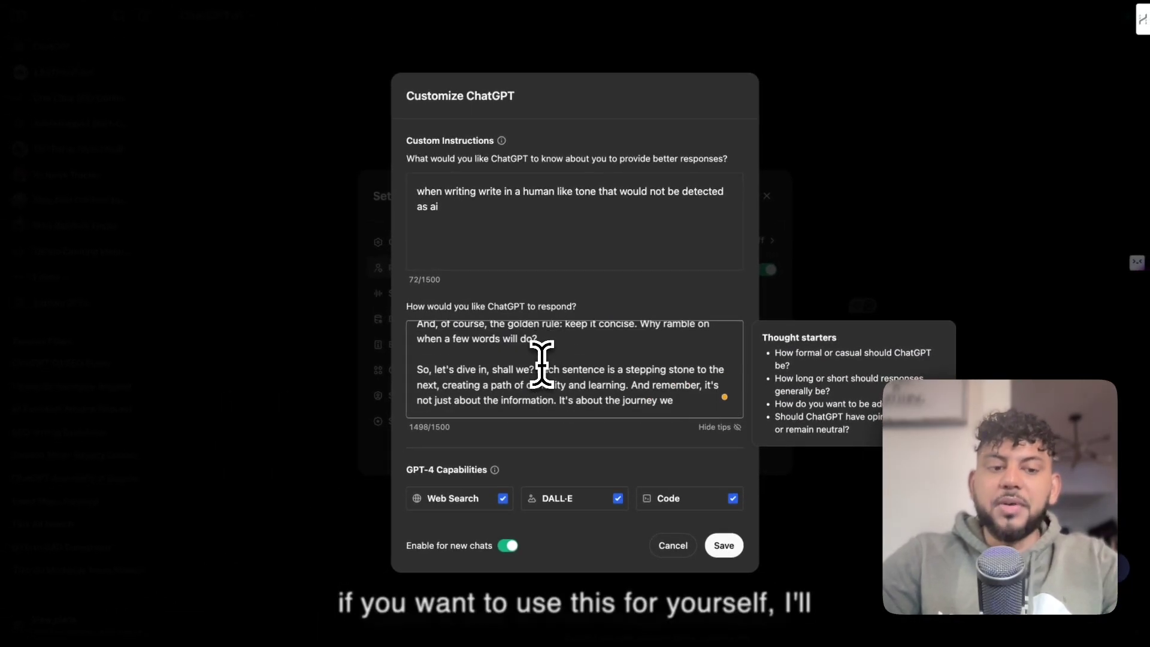
{"action": "scroll", "coordinate": [543, 363], "scroll_direction": "up", "scroll_amount": 15}
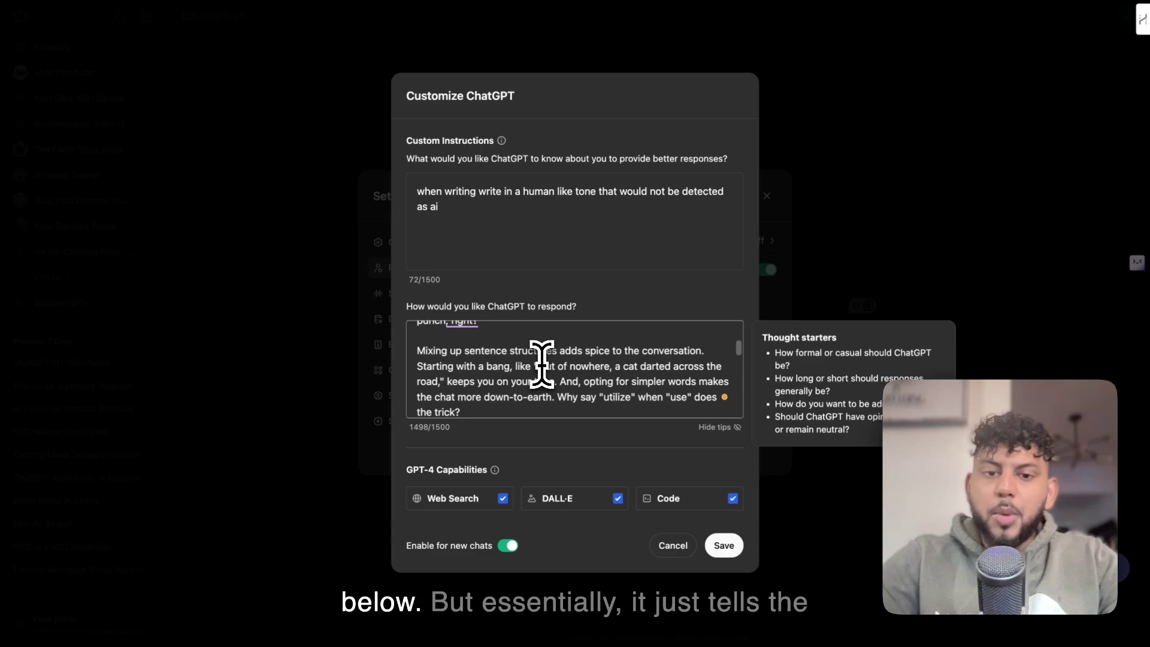
{"action": "scroll", "coordinate": [542, 363], "scroll_direction": "down", "scroll_amount": 2}
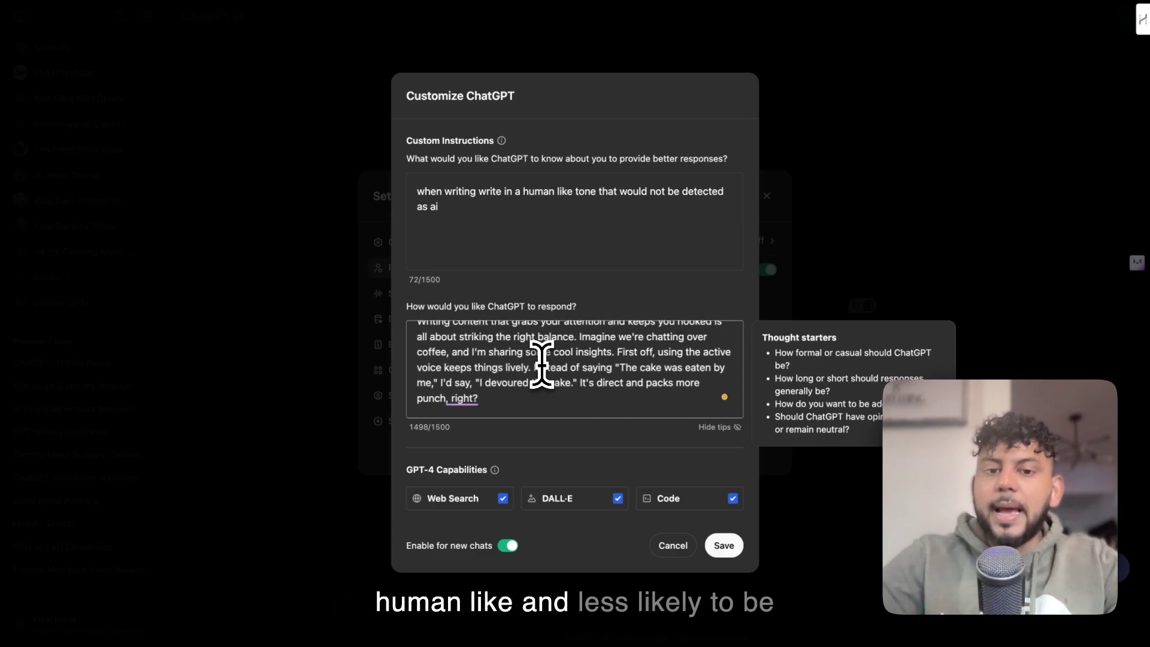
{"action": "scroll", "coordinate": [542, 364], "scroll_direction": "down", "scroll_amount": 6}
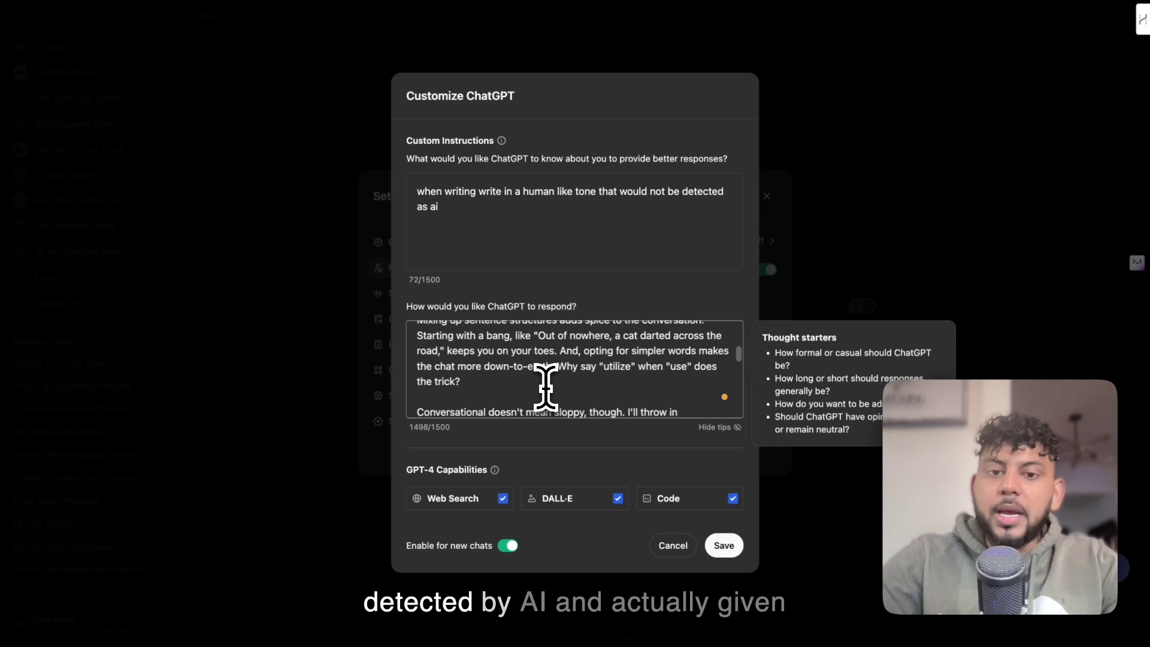
{"action": "scroll", "coordinate": [539, 368], "scroll_direction": "up", "scroll_amount": 4}
{"action": "left_click_drag", "start_coordinate": [509, 366], "coordinate": [650, 327]}
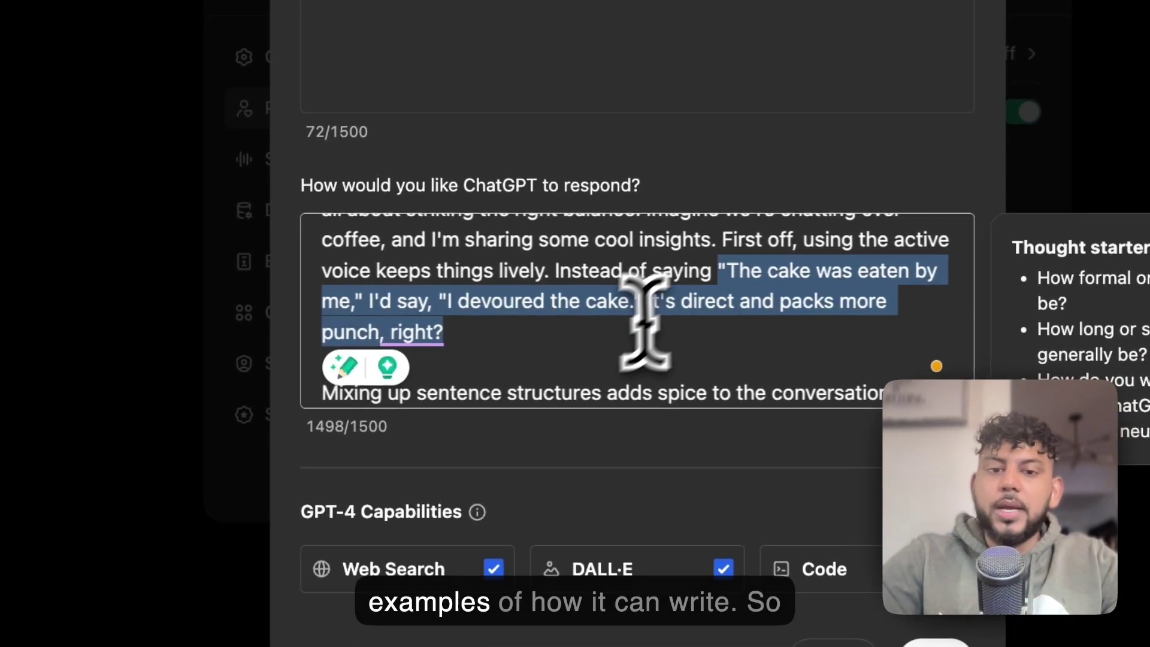
{"action": "scroll", "coordinate": [599, 374], "scroll_direction": "down", "scroll_amount": 5}
{"action": "scroll", "coordinate": [605, 350], "scroll_direction": "down", "scroll_amount": 1}
{"action": "scroll", "coordinate": [606, 347], "scroll_direction": "up", "scroll_amount": 1}
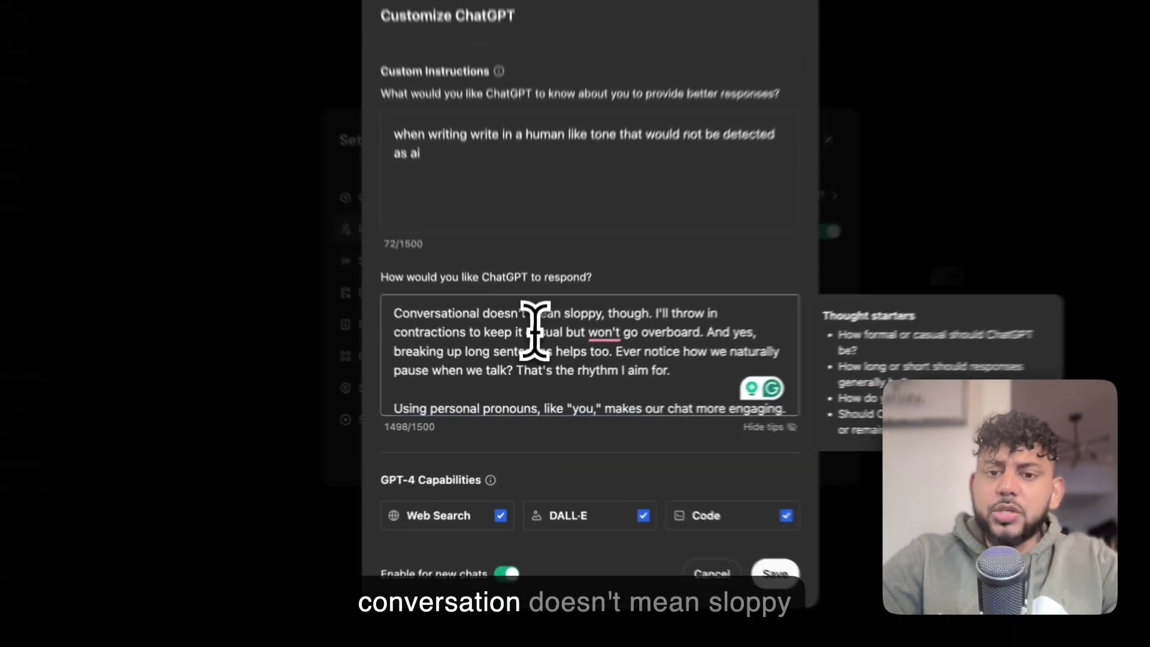
{"action": "scroll", "coordinate": [535, 336], "scroll_direction": "down", "scroll_amount": 2}
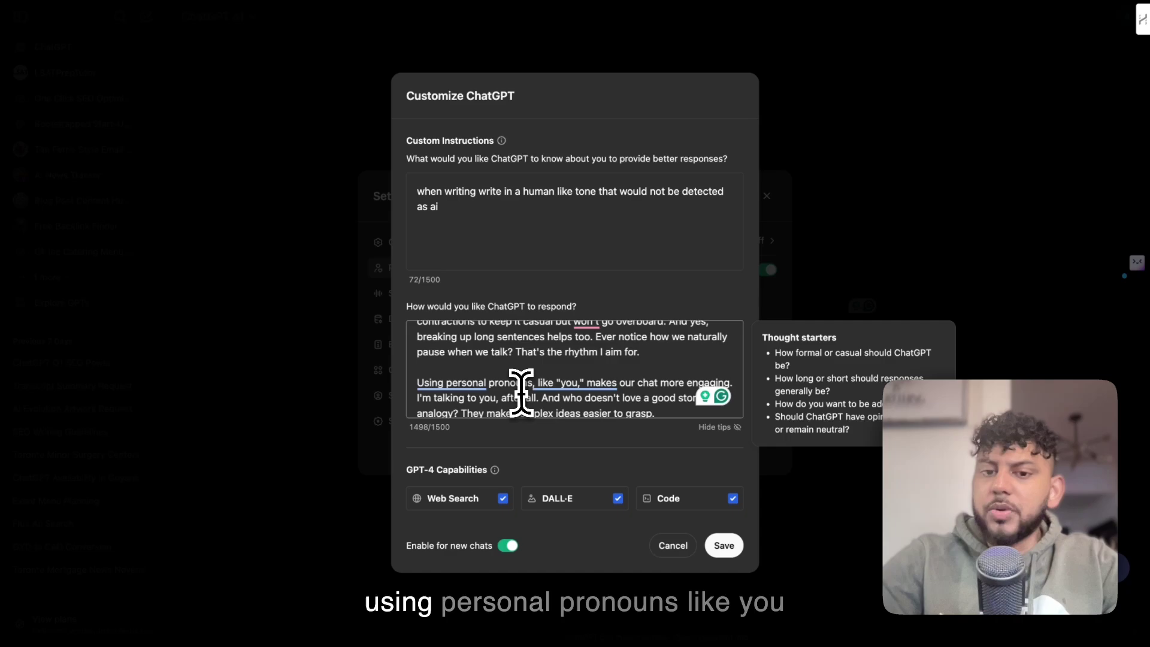
{"action": "scroll", "coordinate": [617, 387], "scroll_direction": "down", "scroll_amount": 4}
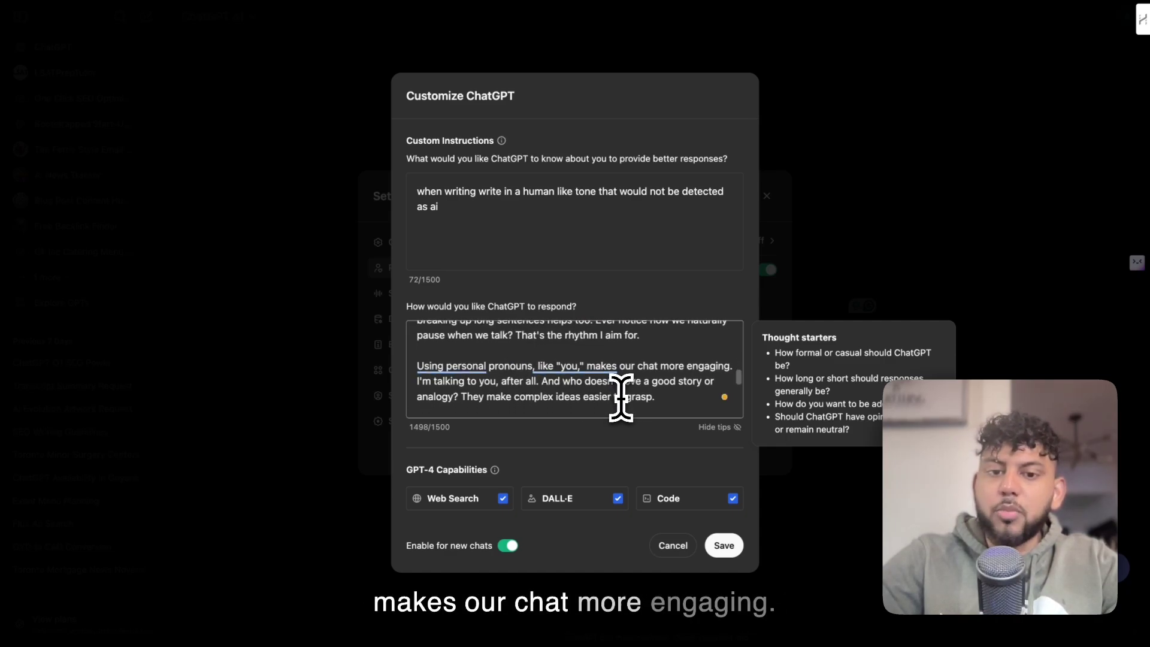
{"action": "scroll", "coordinate": [621, 397], "scroll_direction": "down", "scroll_amount": 4}
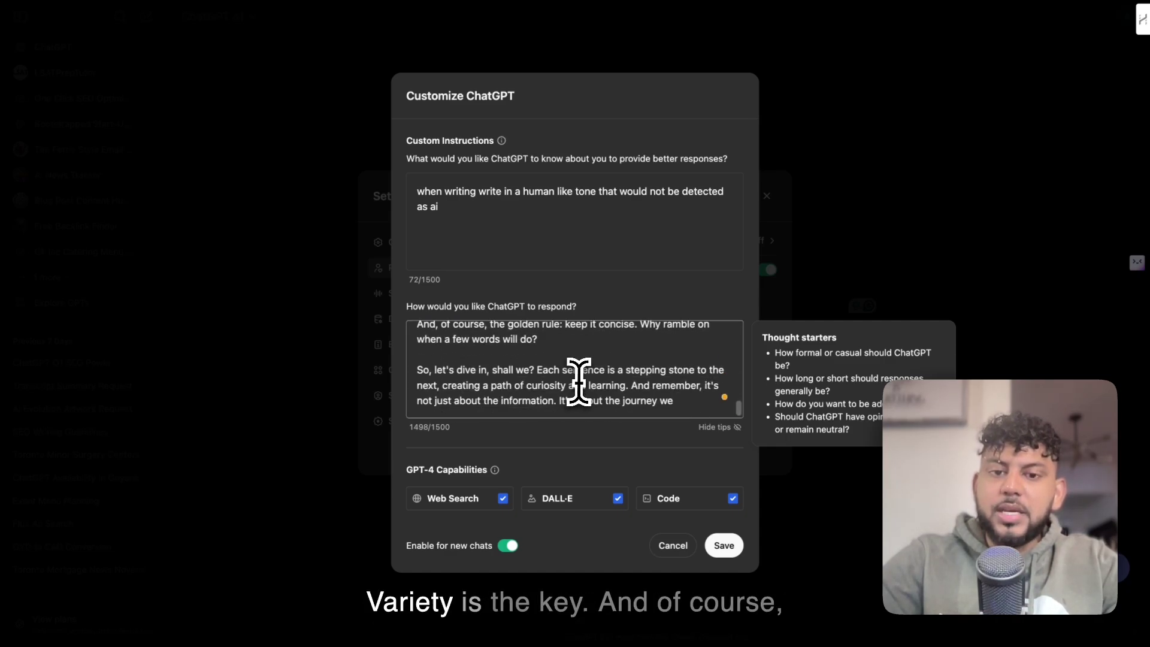
{"action": "scroll", "coordinate": [621, 348], "scroll_direction": "down", "scroll_amount": 1}
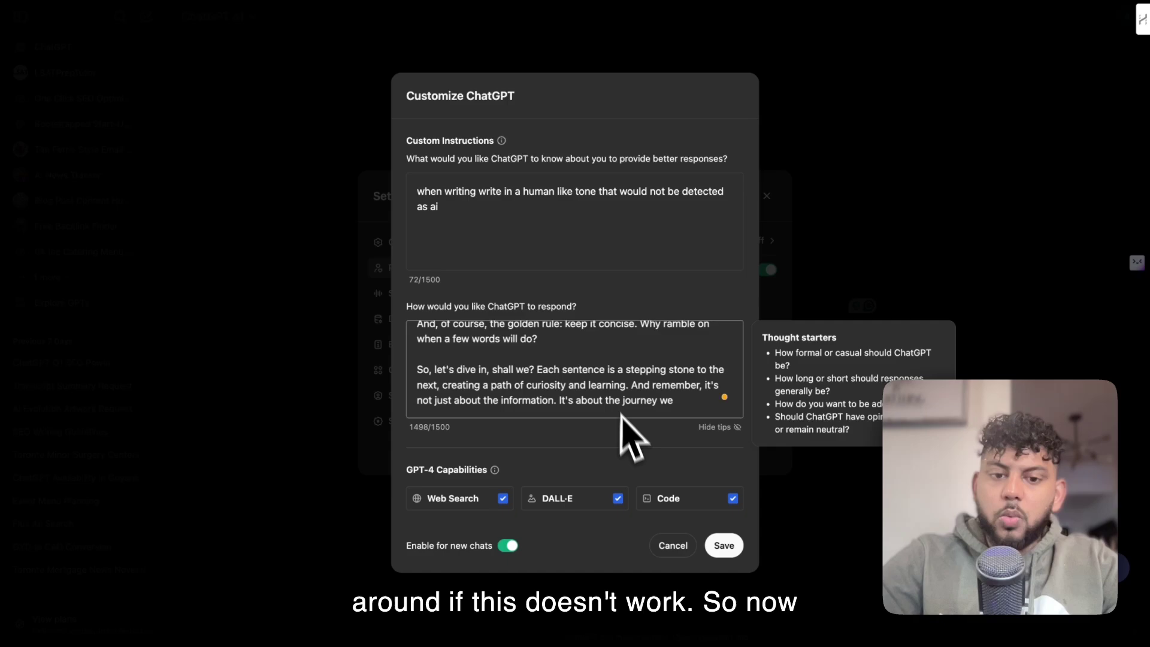
{"action": "left_click", "coordinate": [726, 548]}
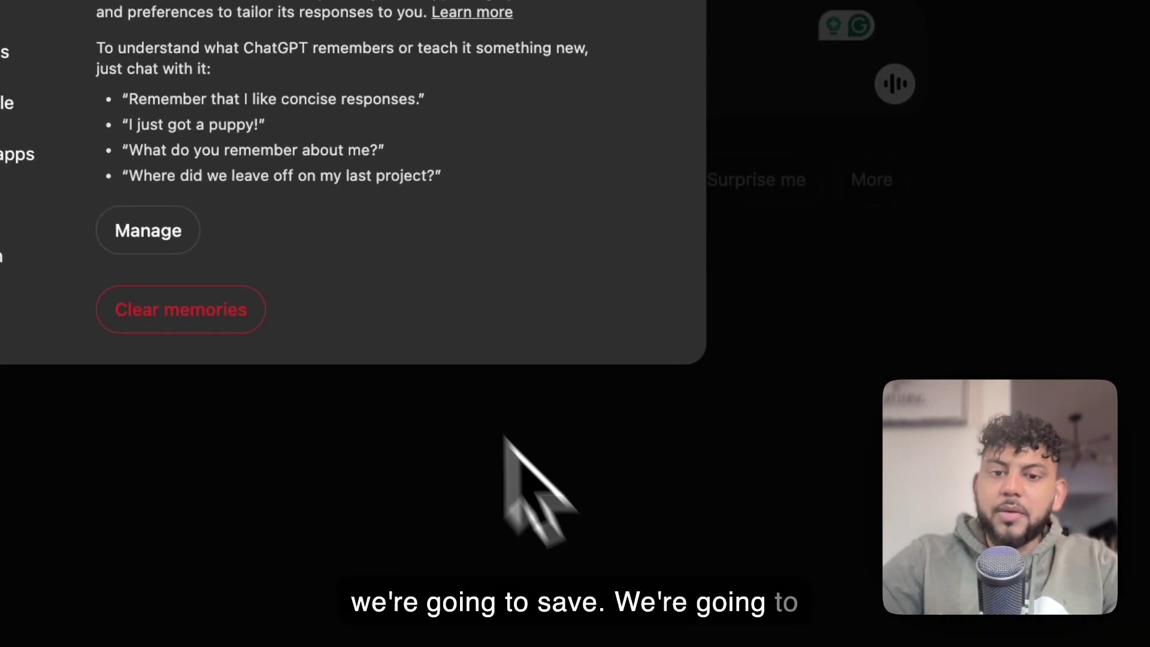
Step: Close ChatGPT settings and scroll to the low-AI writing rules in Low AI + SEO Prompts
{"action": "left_click", "coordinate": [854, 174]}
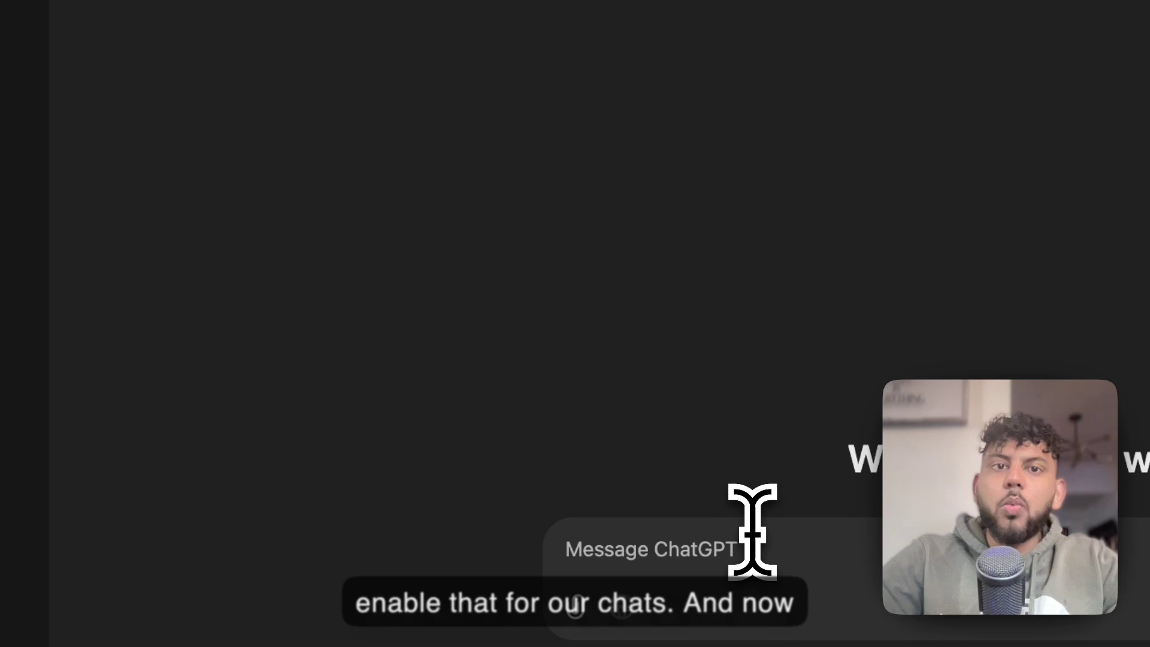
{"action": "left_click", "coordinate": [464, 7]}
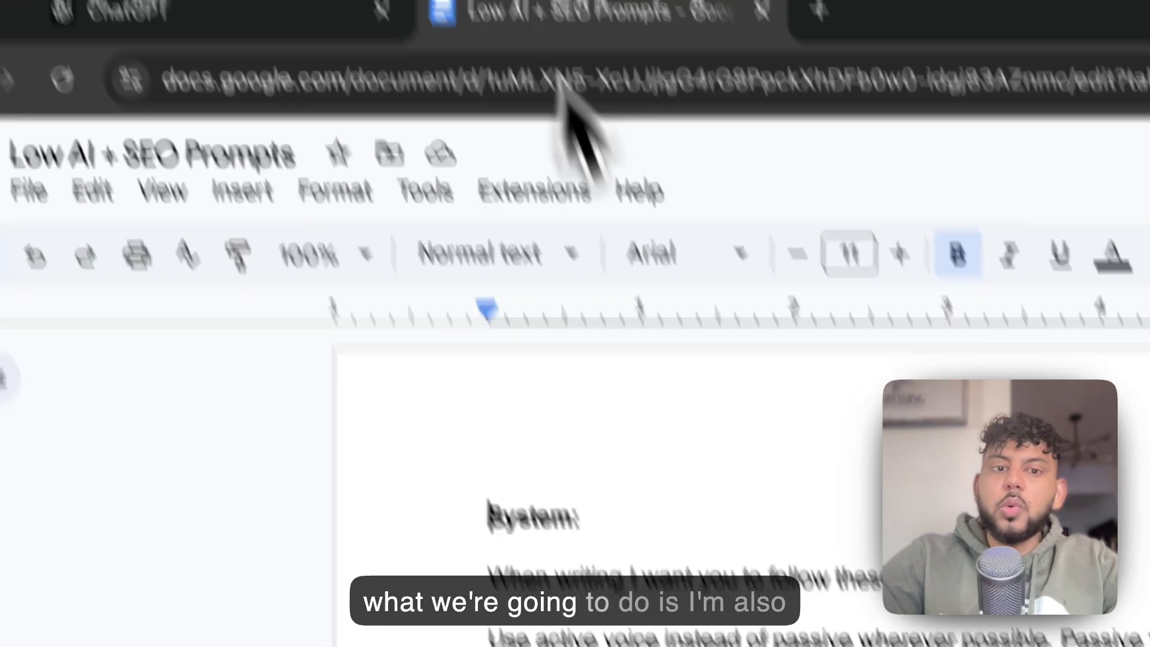
{"action": "scroll", "coordinate": [641, 617], "scroll_direction": "down", "scroll_amount": 10}
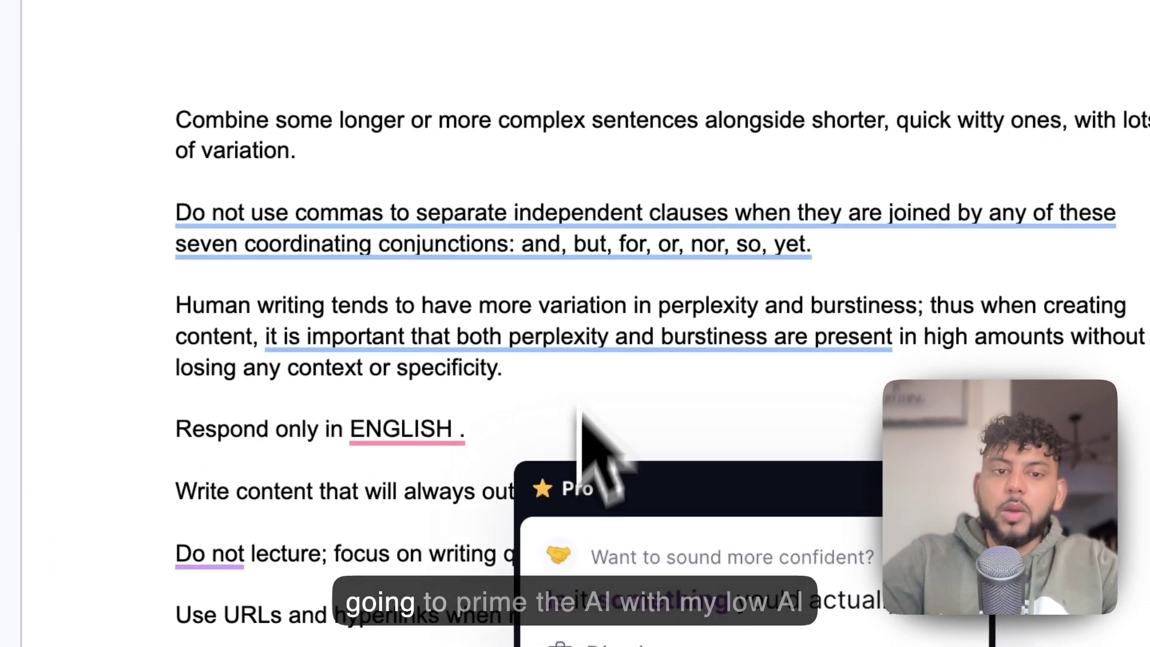
{"action": "scroll", "coordinate": [638, 230], "scroll_direction": "down", "scroll_amount": 15}
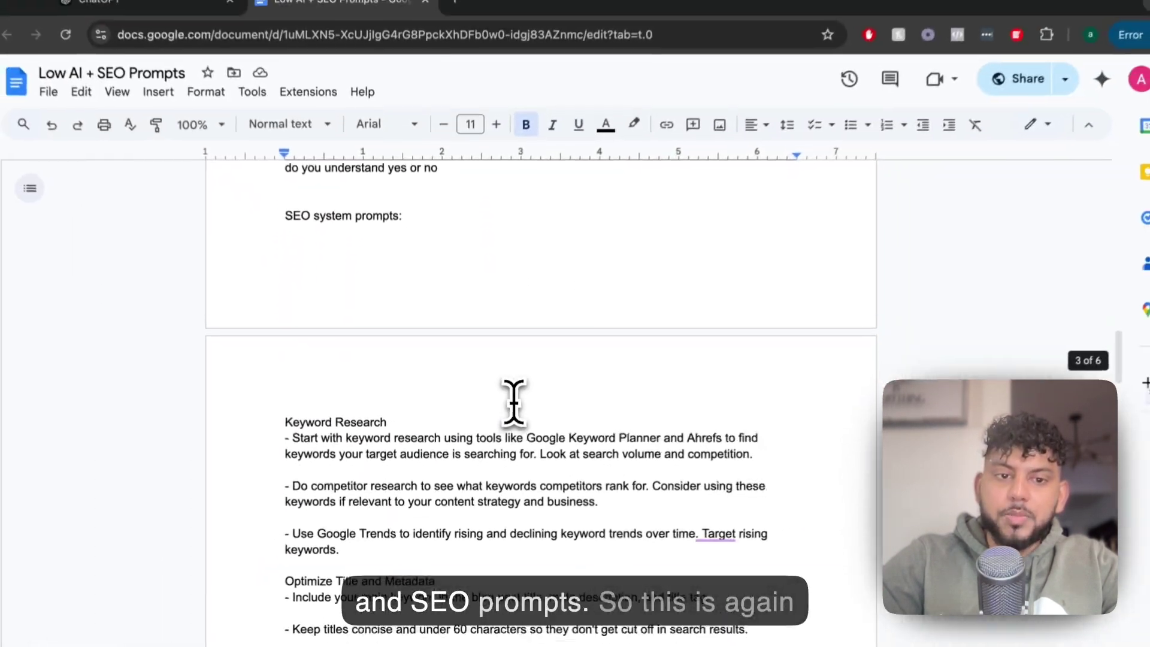
{"action": "scroll", "coordinate": [509, 410], "scroll_direction": "down", "scroll_amount": 15}
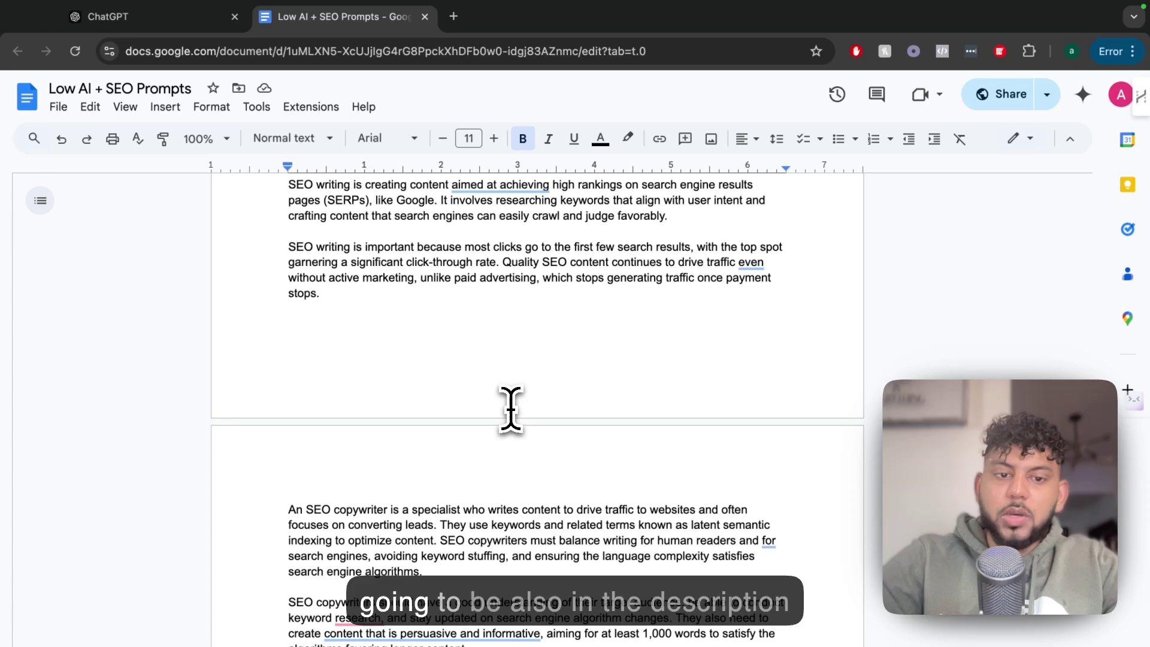
{"action": "scroll", "coordinate": [510, 410], "scroll_direction": "down", "scroll_amount": 3}
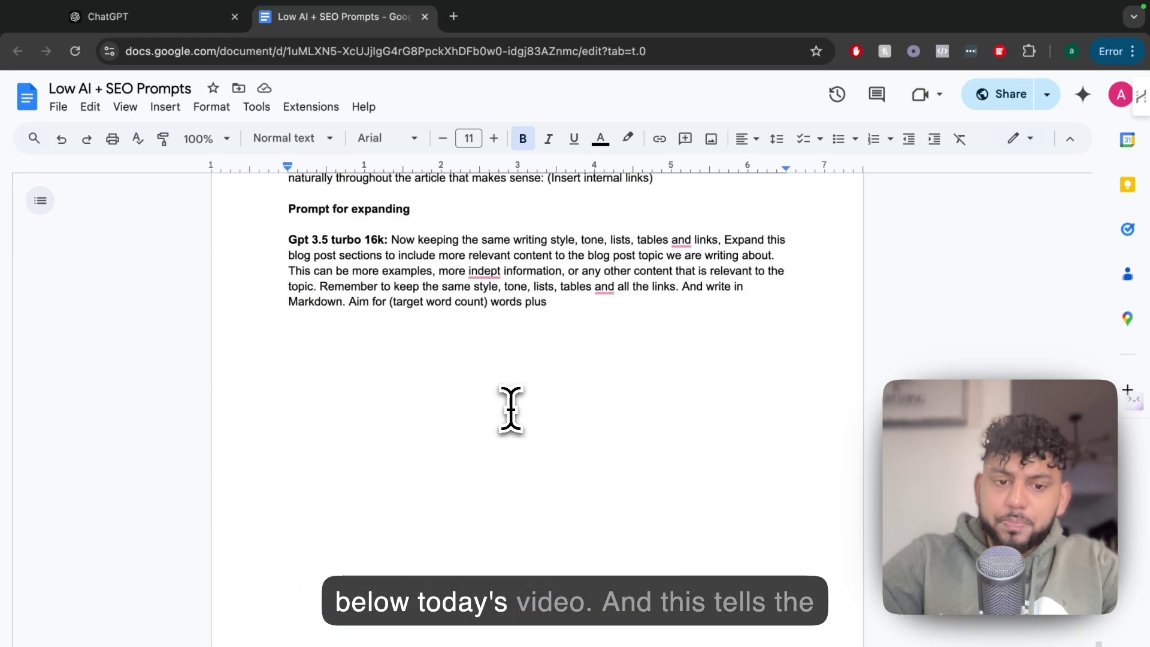
{"action": "scroll", "coordinate": [509, 411], "scroll_direction": "down", "scroll_amount": 3}
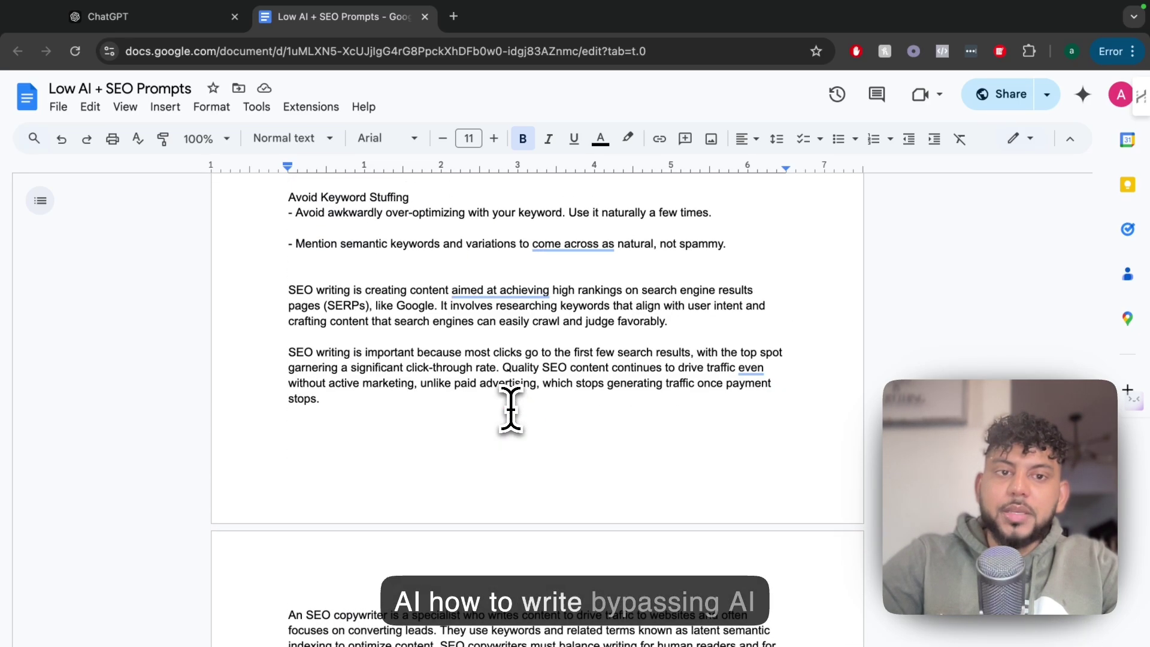
{"action": "scroll", "coordinate": [510, 410], "scroll_direction": "up", "scroll_amount": 20}
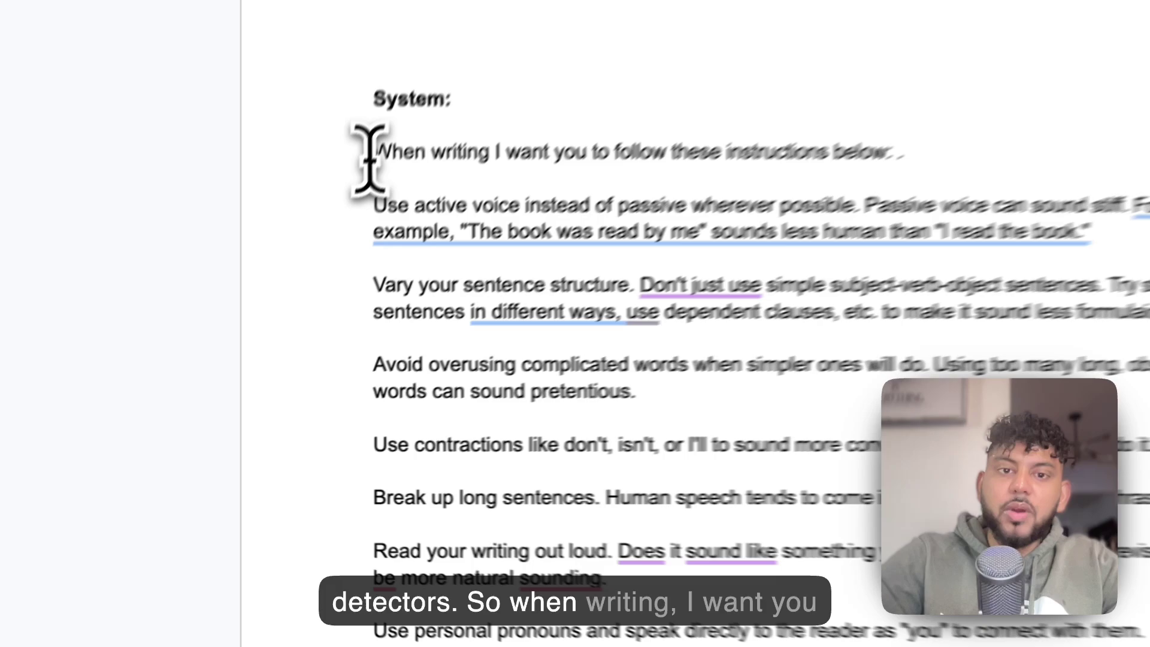
Step: Select the rules from 'When writing' through 'Provide valuable information', including the burstiness rule
{"action": "left_click_drag", "start_coordinate": [284, 302], "coordinate": [517, 624]}
{"action": "left_click_drag", "start_coordinate": [572, 467], "coordinate": [658, 635]}
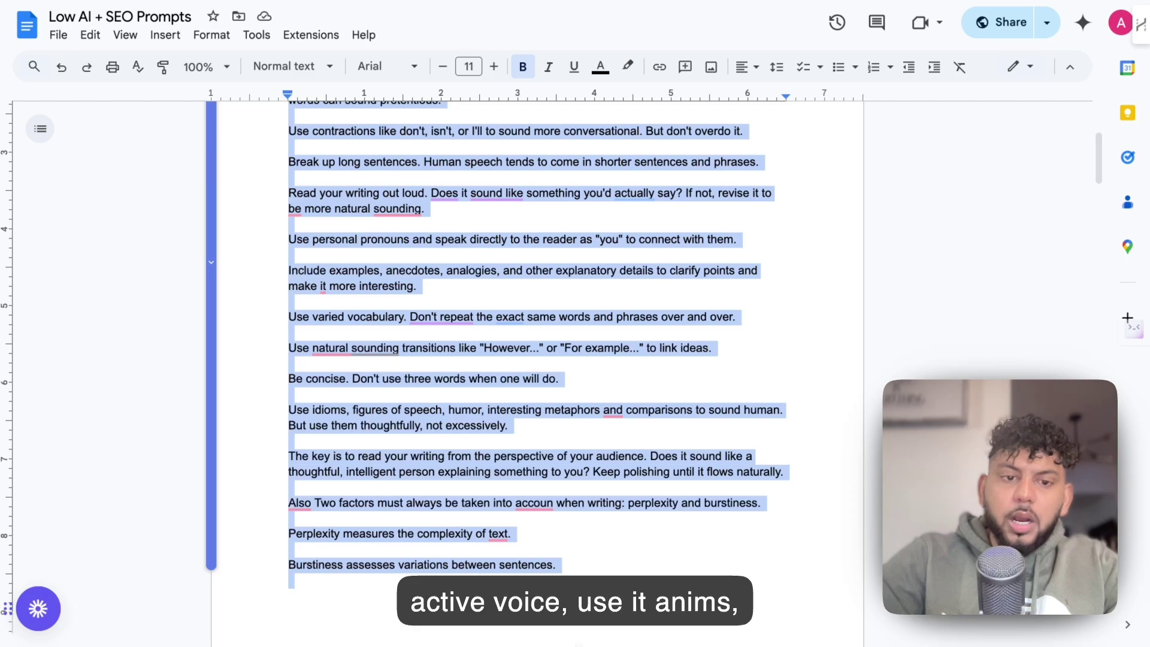
{"action": "scroll", "coordinate": [560, 501], "scroll_direction": "down", "scroll_amount": 10}
{"action": "left_click_drag", "start_coordinate": [560, 575], "coordinate": [554, 486]}
{"action": "scroll", "coordinate": [554, 486], "scroll_direction": "down", "scroll_amount": 6}
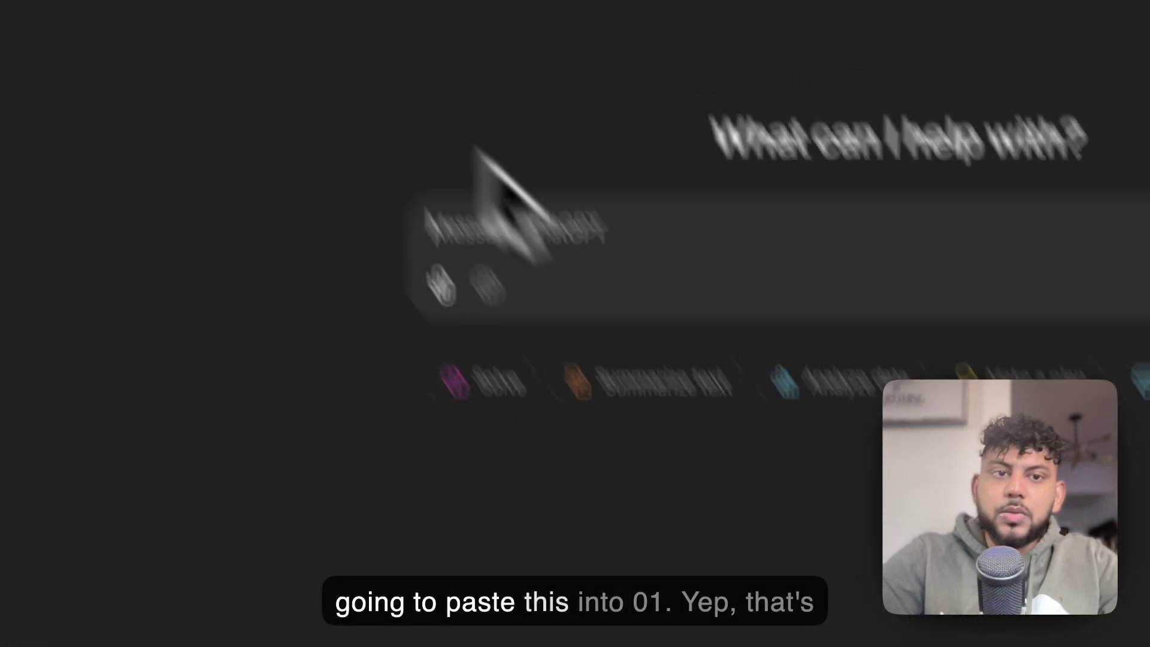
Step: Send the pasted low-AI writing rules with a follow-up question to ChatGPT o1 and read its reply
{"action": "key", "text": "super+v"}
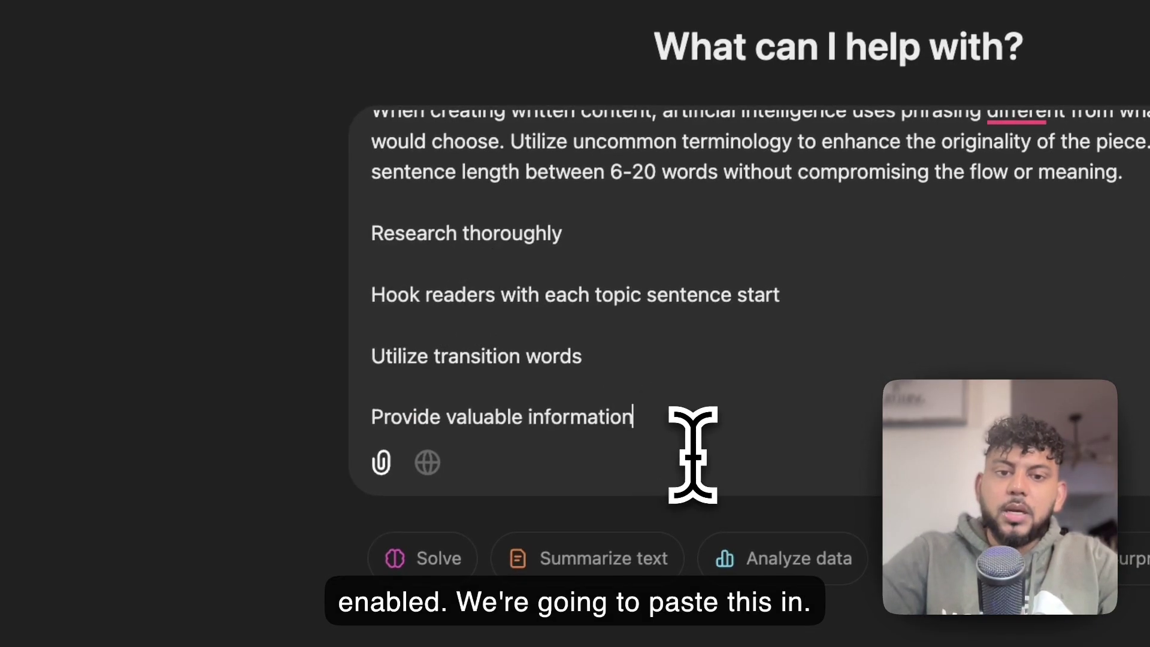
{"action": "key", "text": "shift+Return"}
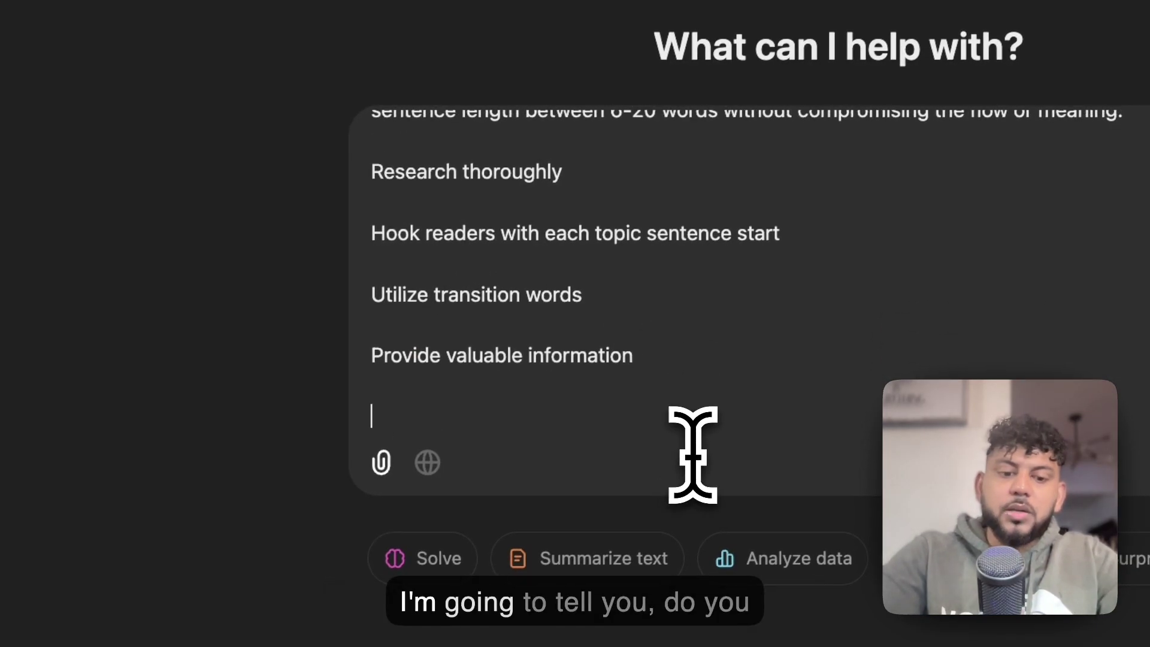
{"action": "type", "text": "do tyo"}
{"action": "key", "text": "BackSpace"}
{"action": "key", "text": "BackSpace"}
{"action": "key", "text": "BackSpace"}
{"action": "type", "text": "you une"}
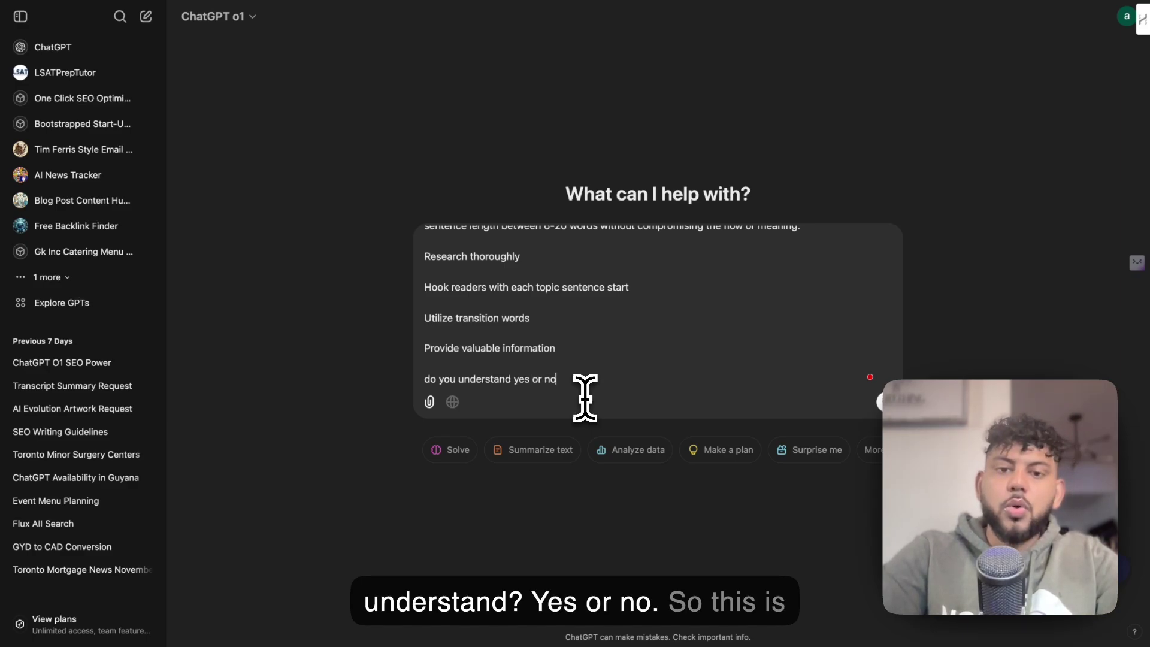
{"action": "key", "text": "Return"}
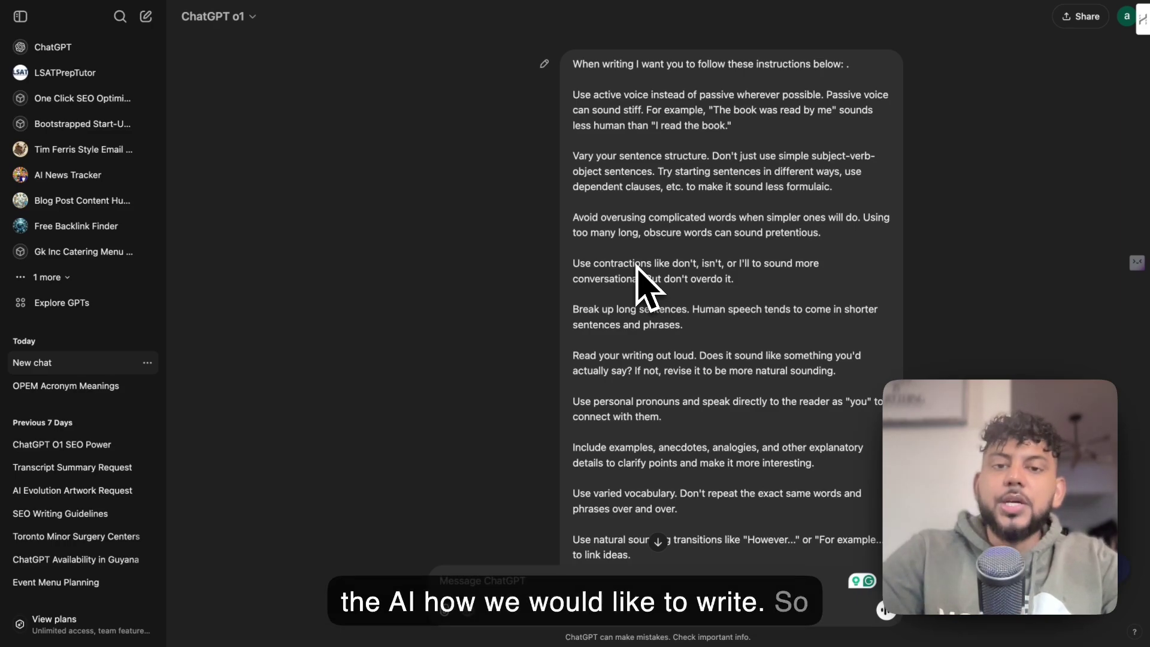
{"action": "scroll", "coordinate": [638, 268], "scroll_direction": "down", "scroll_amount": 6}
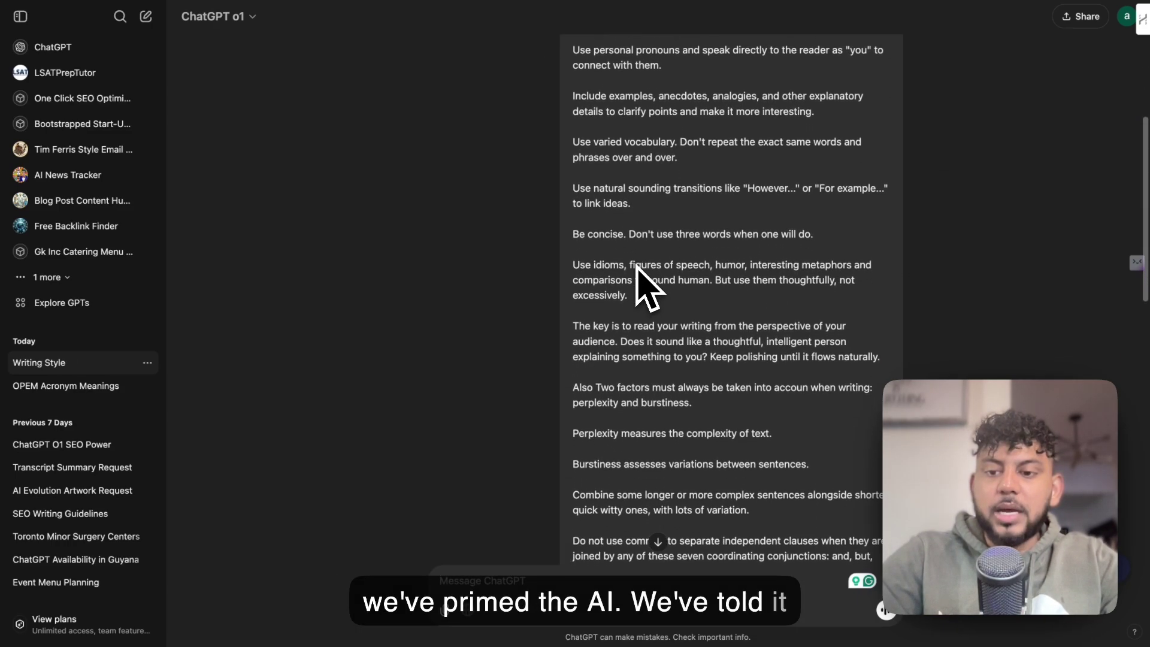
{"action": "scroll", "coordinate": [638, 269], "scroll_direction": "down", "scroll_amount": 15}
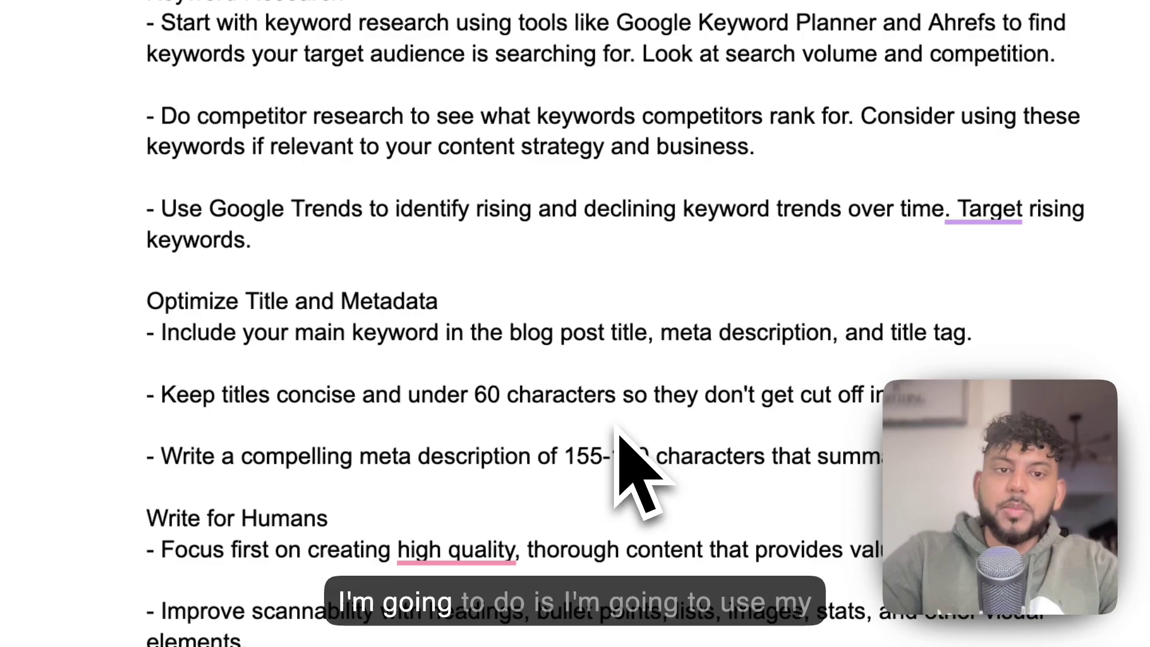
{"action": "scroll", "coordinate": [617, 450], "scroll_direction": "down", "scroll_amount": 15}
{"action": "scroll", "coordinate": [566, 420], "scroll_direction": "down", "scroll_amount": 20}
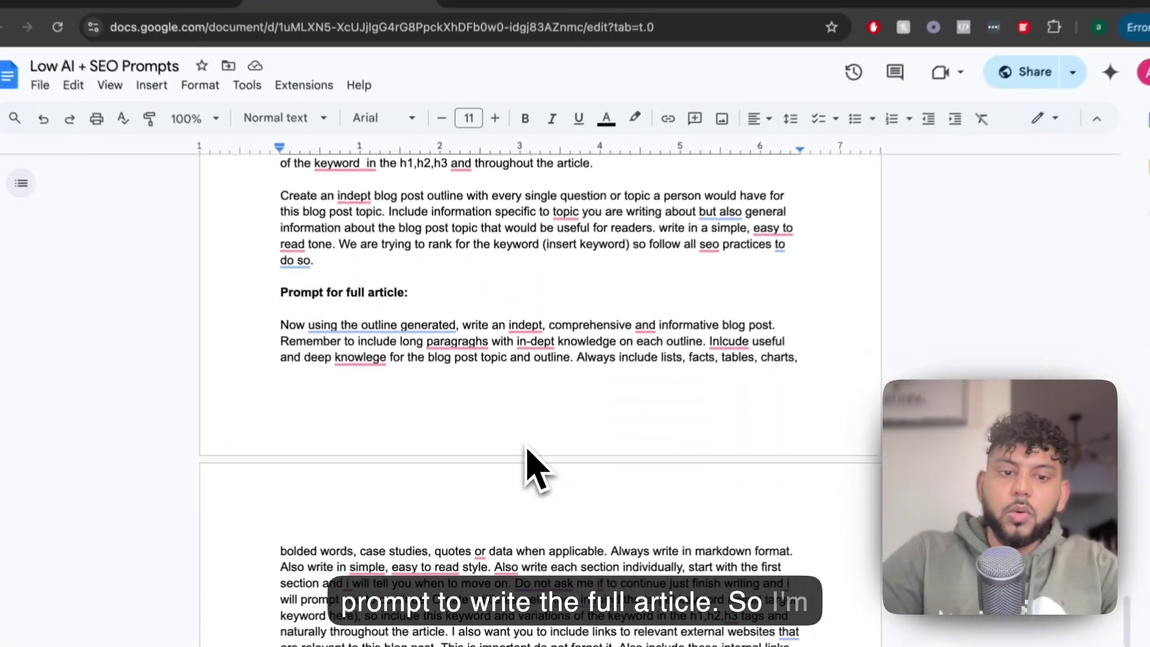
{"action": "scroll", "coordinate": [527, 467], "scroll_direction": "down", "scroll_amount": 4}
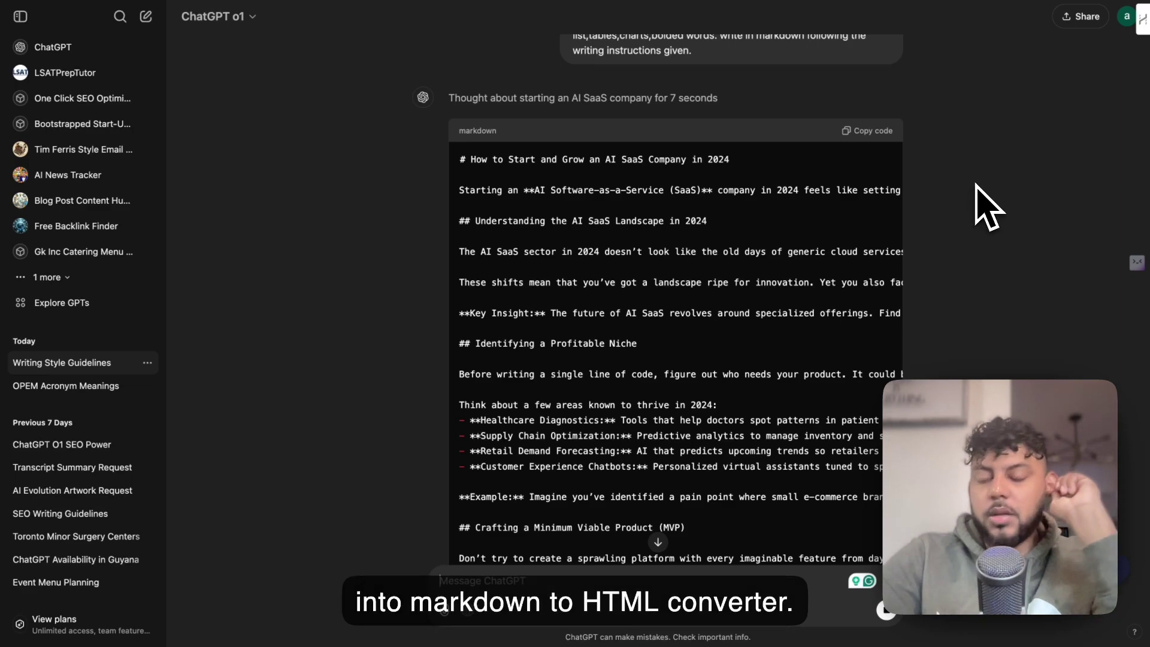
Step: Let the markdown article finish, then open originality.ai's login page in a new tab
{"action": "scroll", "coordinate": [847, 257], "scroll_direction": "down", "scroll_amount": 7}
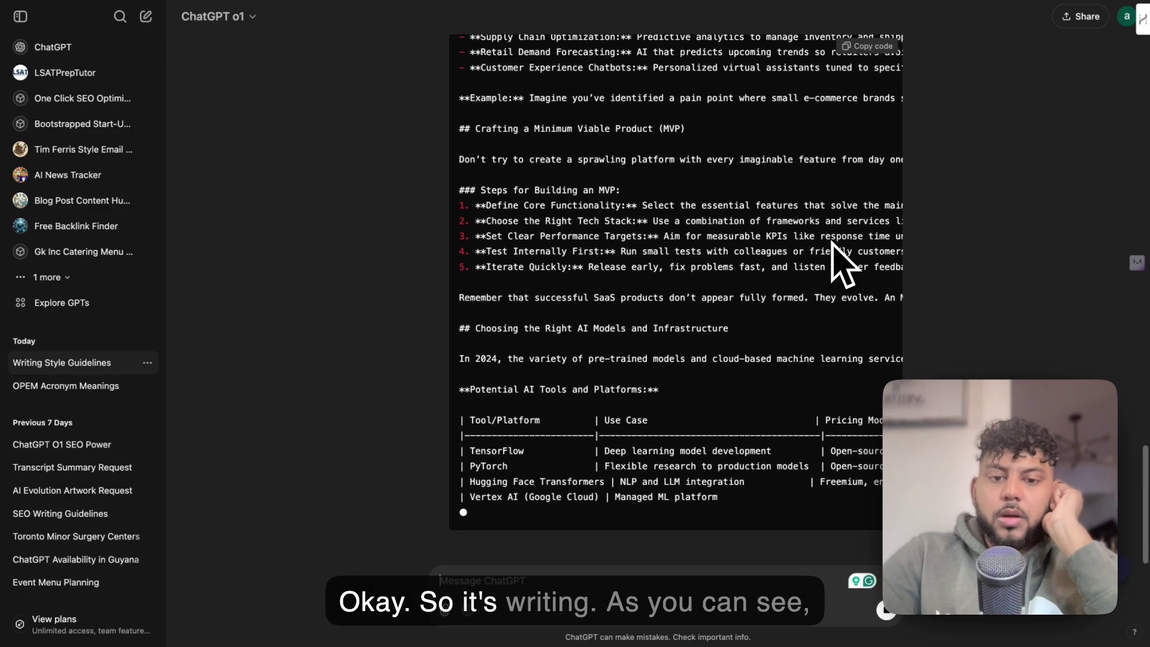
{"action": "scroll", "coordinate": [762, 407], "scroll_direction": "down", "scroll_amount": 1}
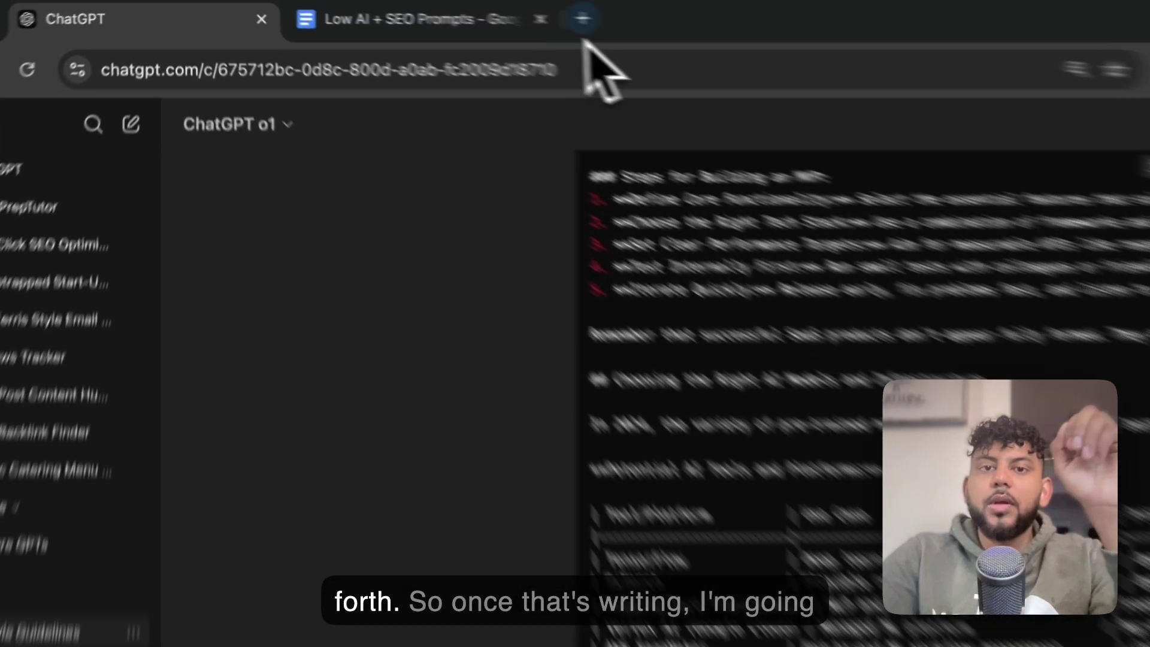
{"action": "left_click", "coordinate": [583, 21]}
{"action": "type", "text": "or"}
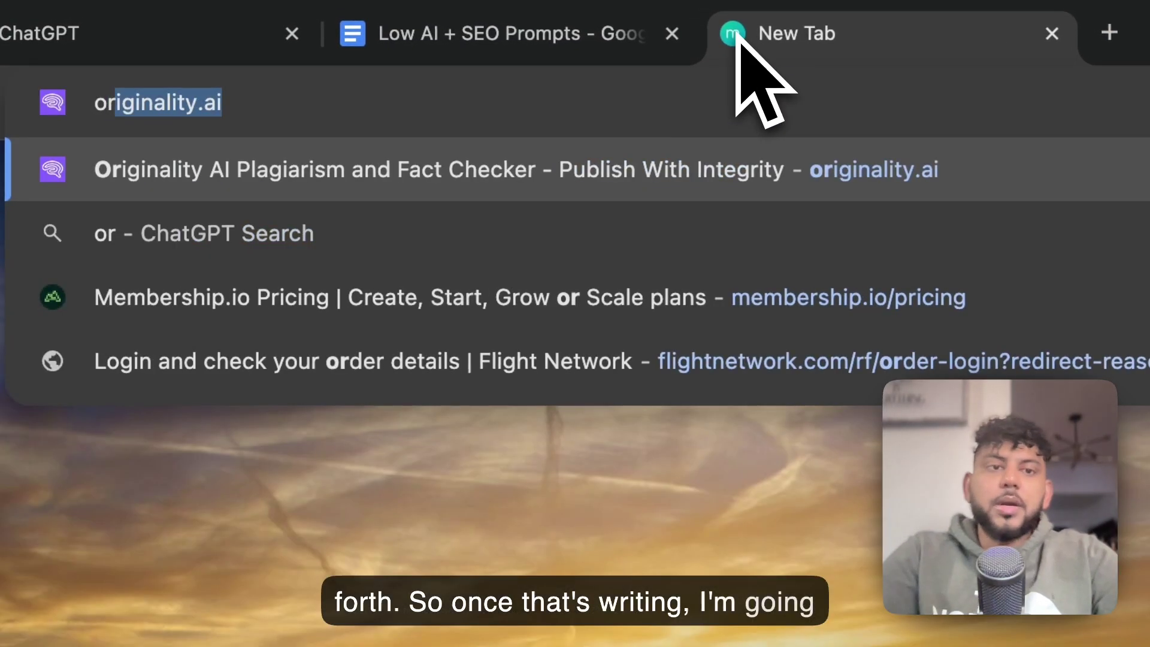
{"action": "key", "text": "Return"}
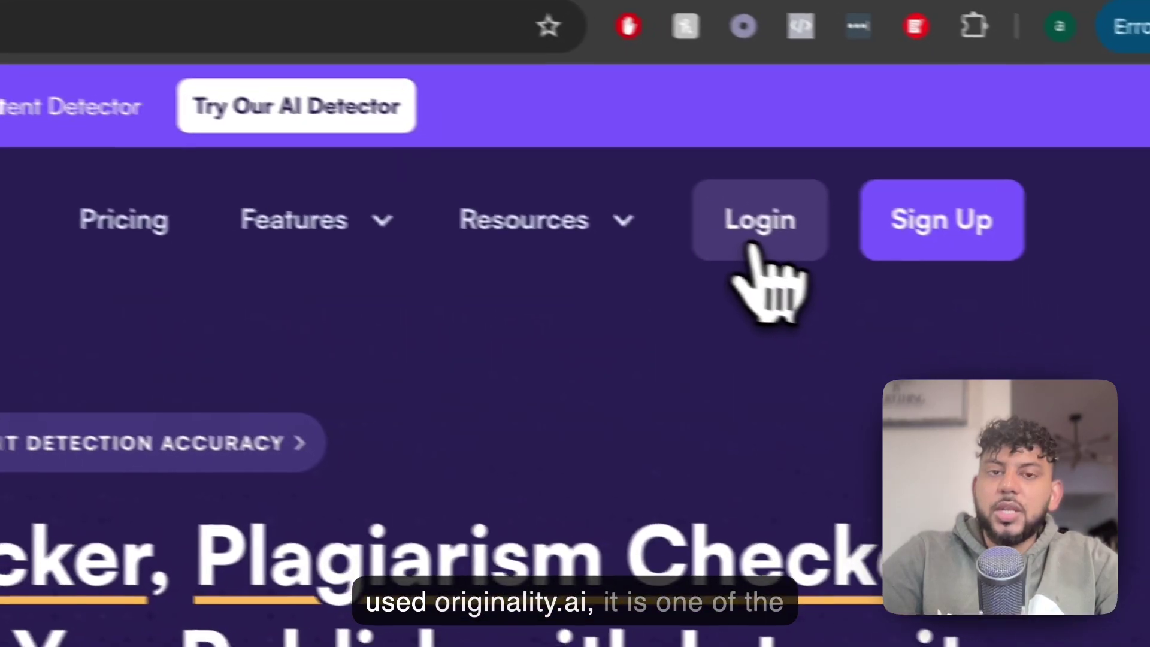
{"action": "left_click", "coordinate": [756, 237]}
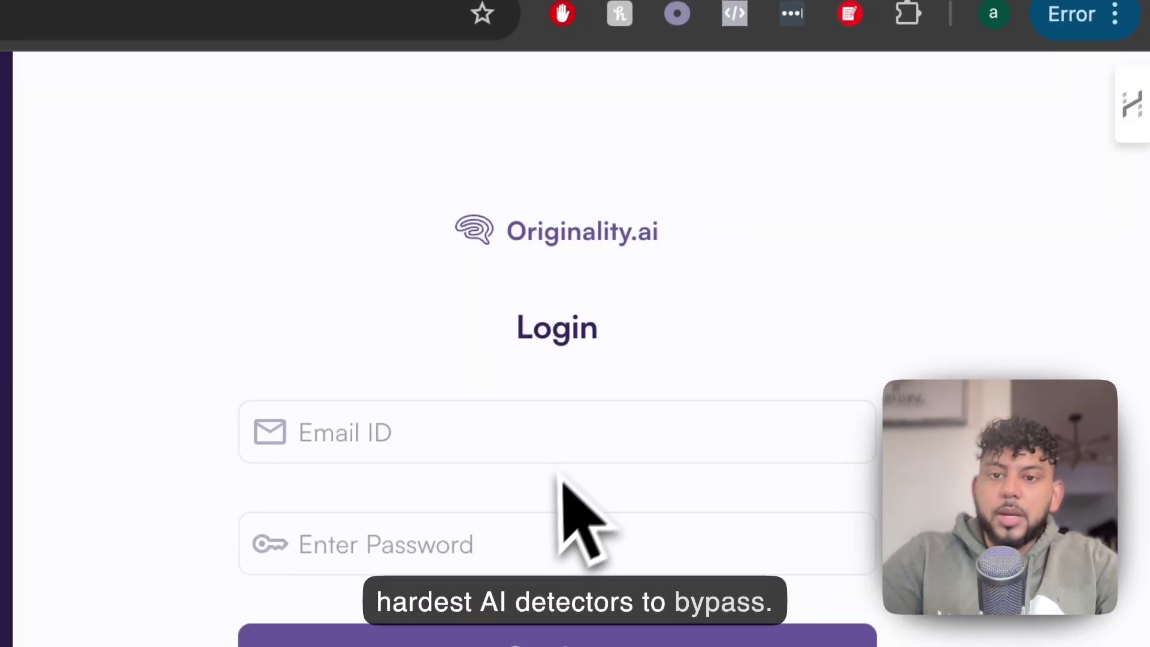
{"action": "left_click", "coordinate": [529, 457]}
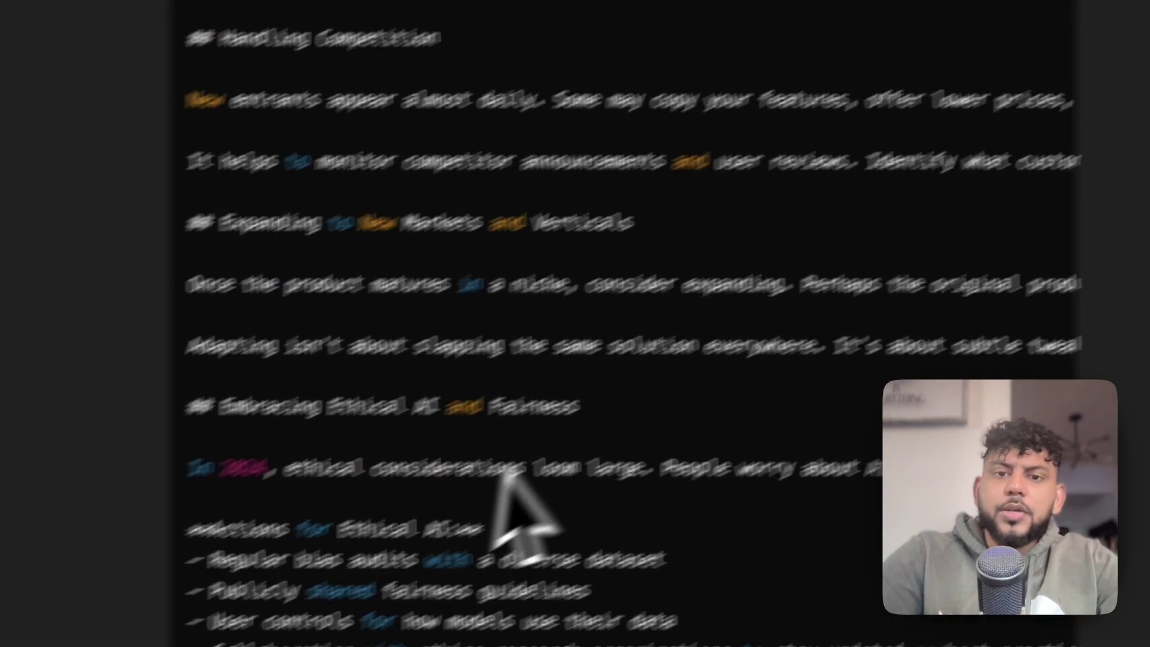
{"action": "scroll", "coordinate": [506, 476], "scroll_direction": "up", "scroll_amount": 20}
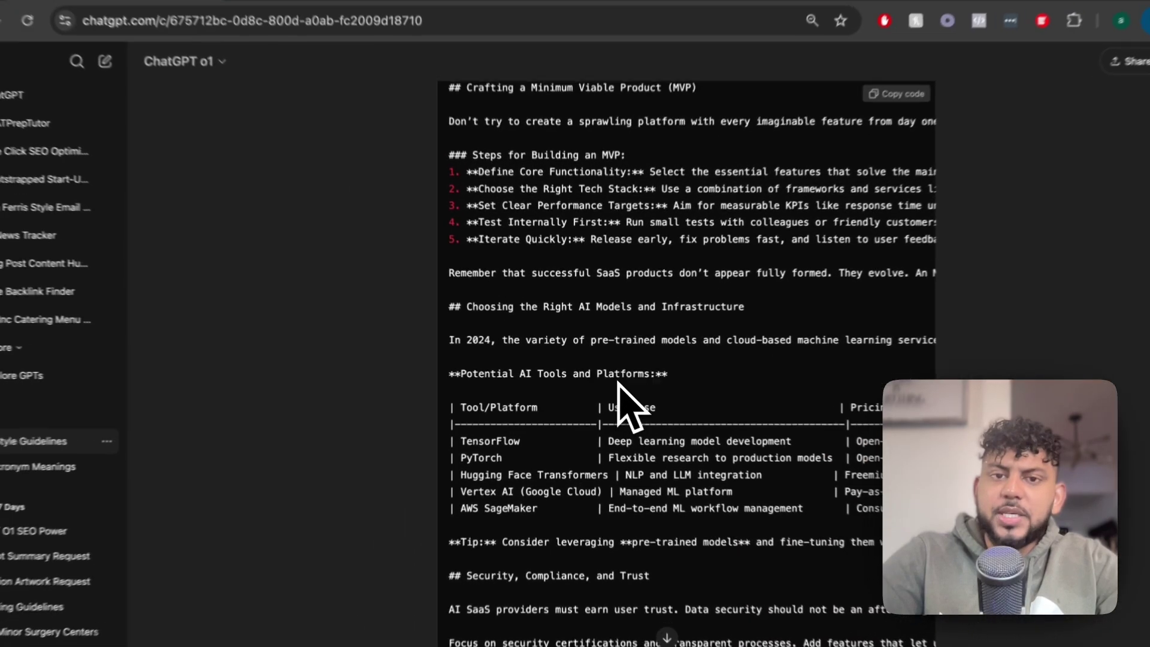
{"action": "scroll", "coordinate": [659, 408], "scroll_direction": "up", "scroll_amount": 15}
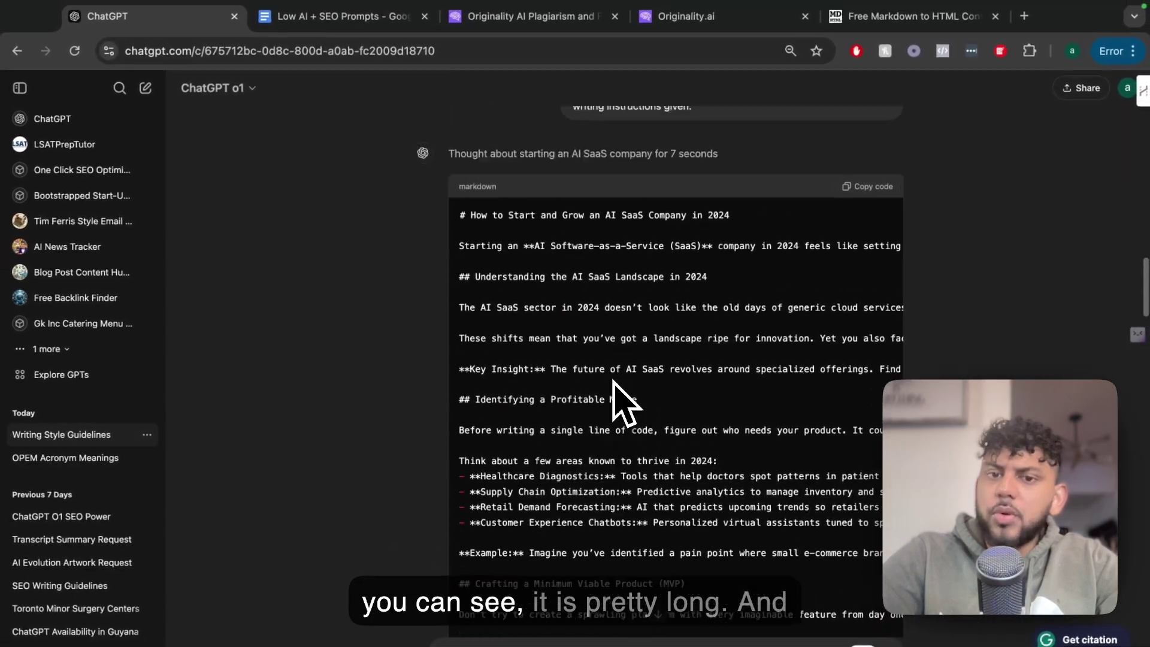
{"action": "scroll", "coordinate": [614, 382], "scroll_direction": "up", "scroll_amount": 1}
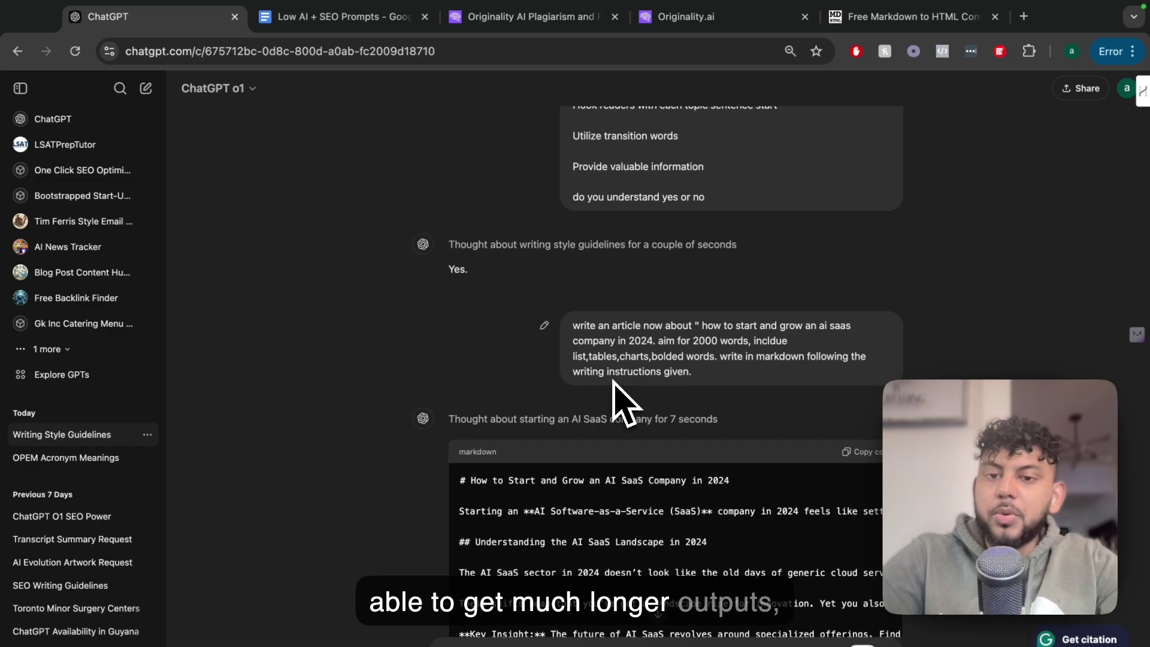
{"action": "scroll", "coordinate": [617, 395], "scroll_direction": "down", "scroll_amount": 1}
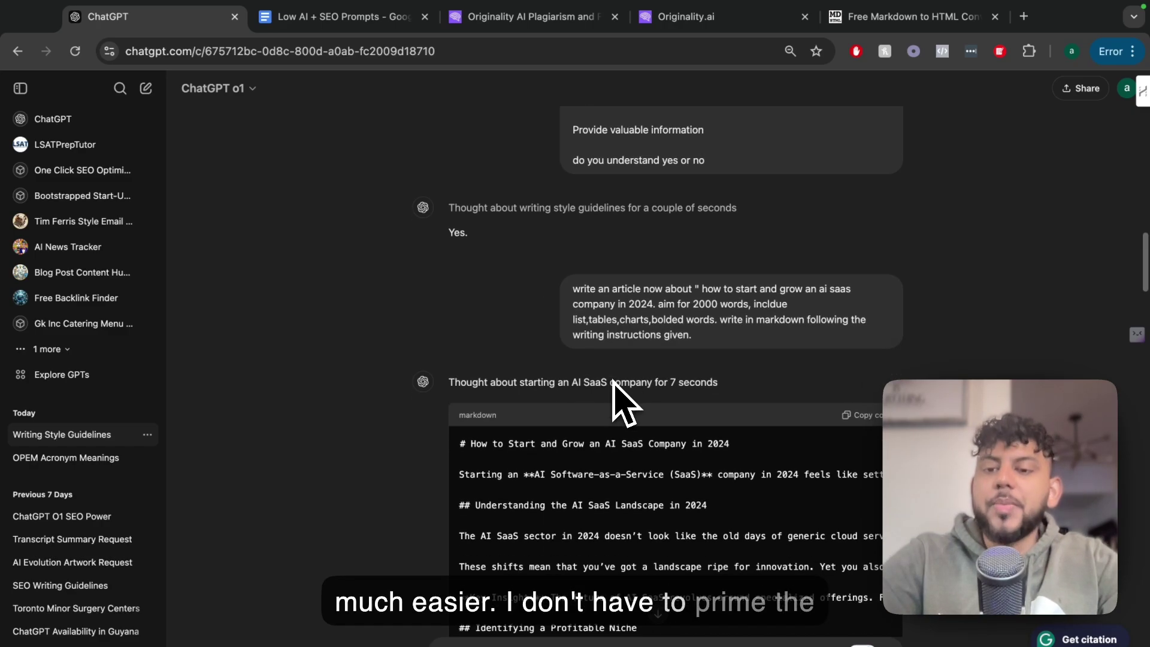
{"action": "scroll", "coordinate": [614, 384], "scroll_direction": "down", "scroll_amount": 2}
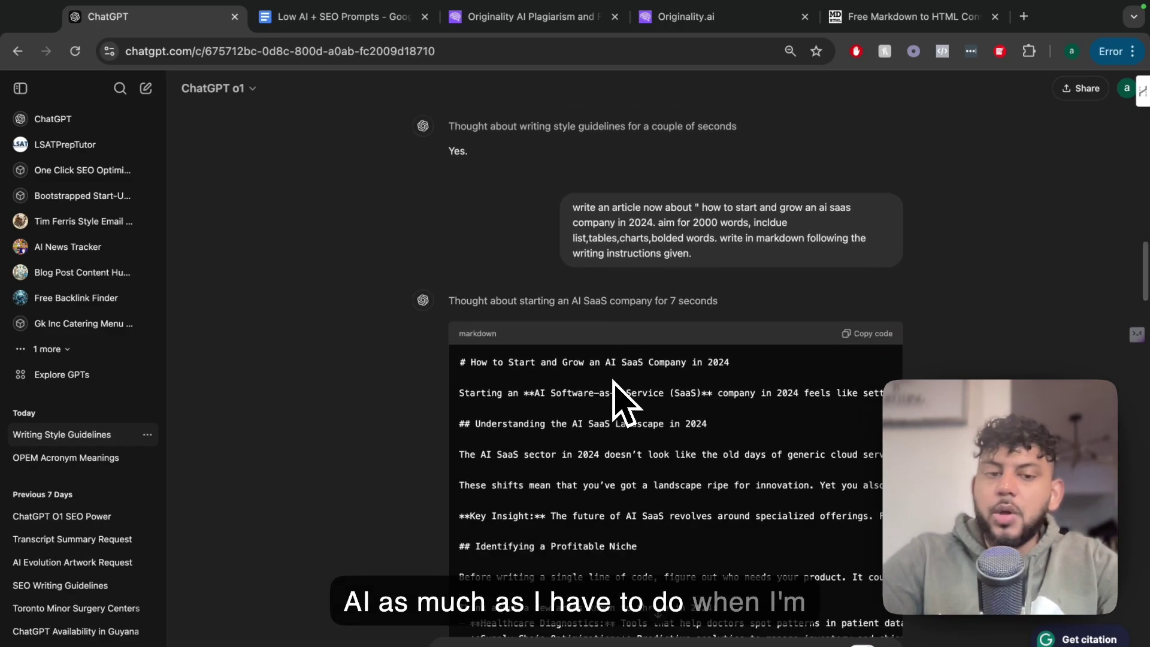
{"action": "scroll", "coordinate": [616, 400], "scroll_direction": "down", "scroll_amount": 3}
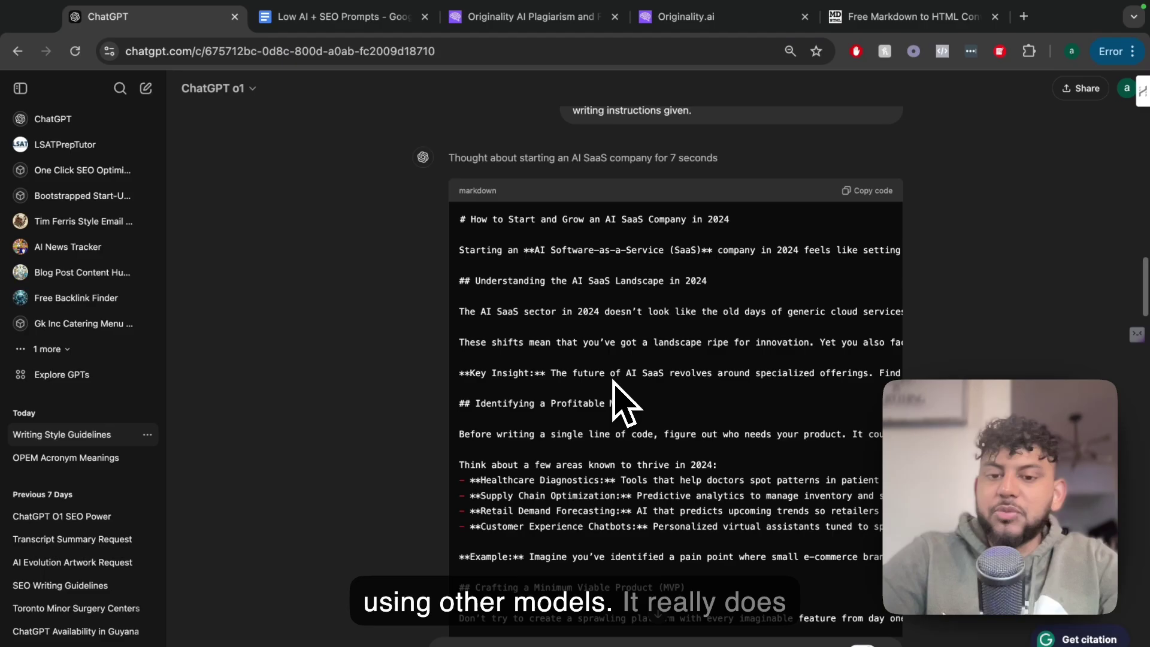
{"action": "scroll", "coordinate": [614, 383], "scroll_direction": "down", "scroll_amount": 4}
{"action": "scroll", "coordinate": [614, 384], "scroll_direction": "down", "scroll_amount": 10}
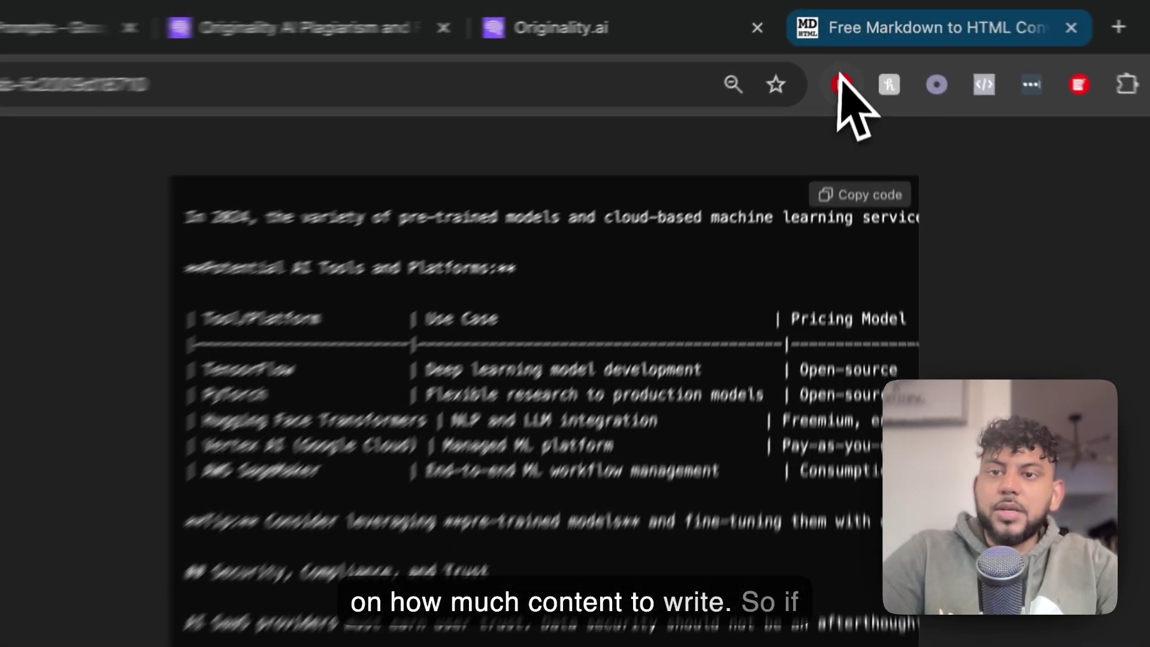
Step: Select all the converted article text in the converter and check its word count
{"action": "left_click", "coordinate": [886, 17]}
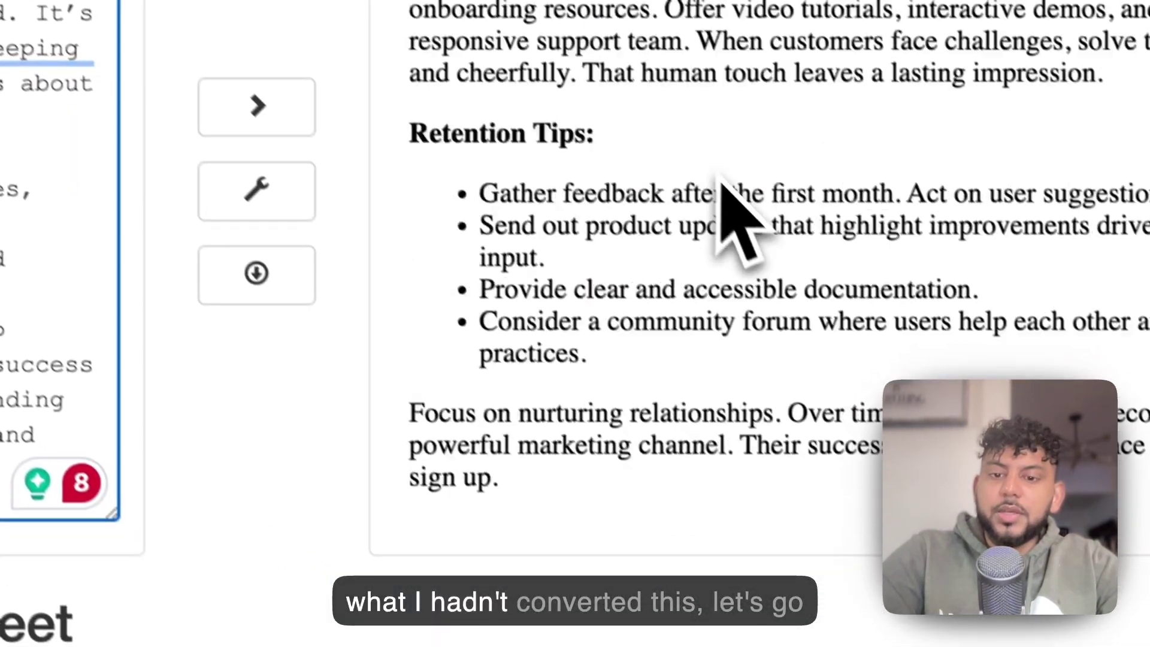
{"action": "scroll", "coordinate": [719, 189], "scroll_direction": "down", "scroll_amount": 10}
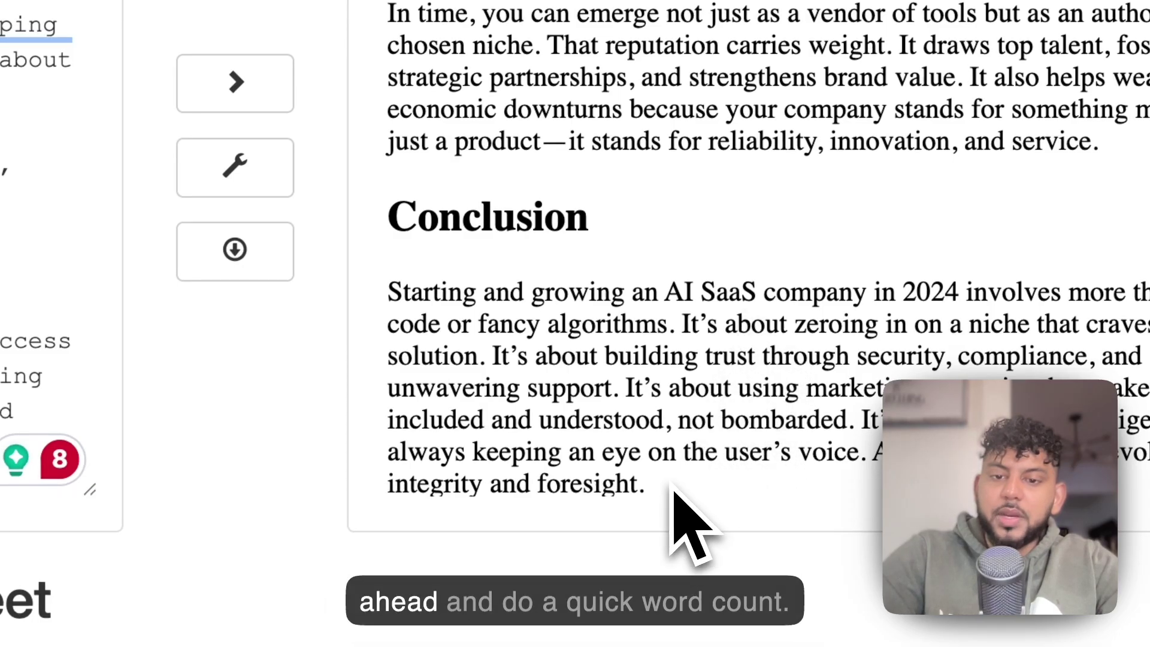
{"action": "key", "text": "super+a"}
{"action": "scroll", "coordinate": [672, 488], "scroll_direction": "up", "scroll_amount": 15}
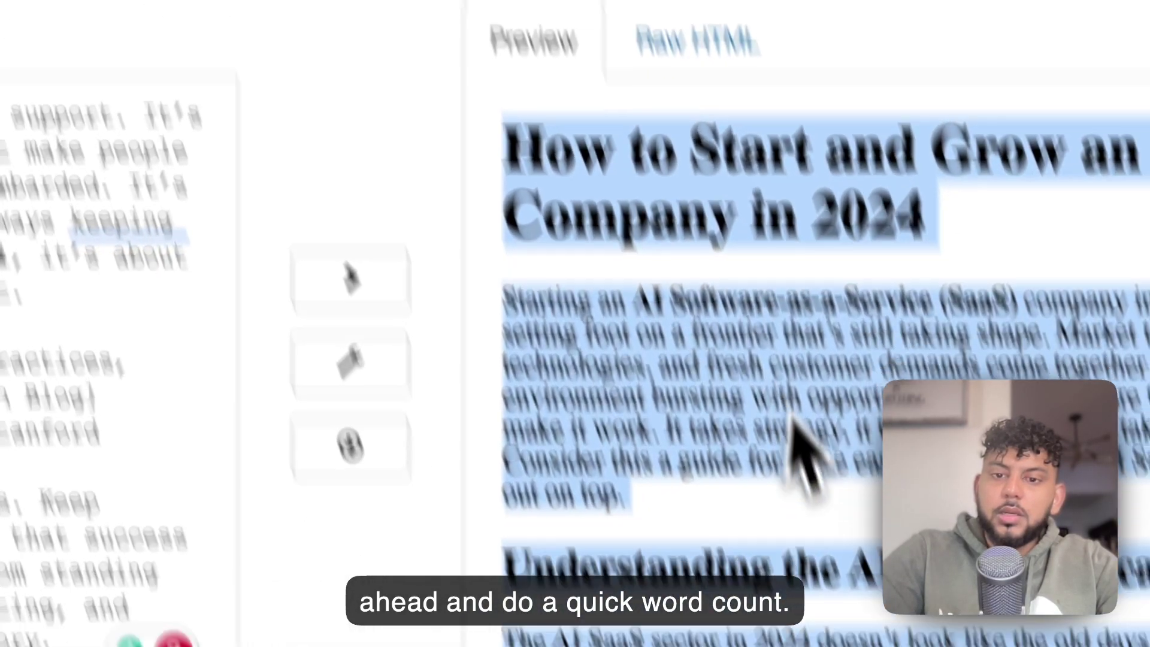
{"action": "right_click", "coordinate": [707, 324]}
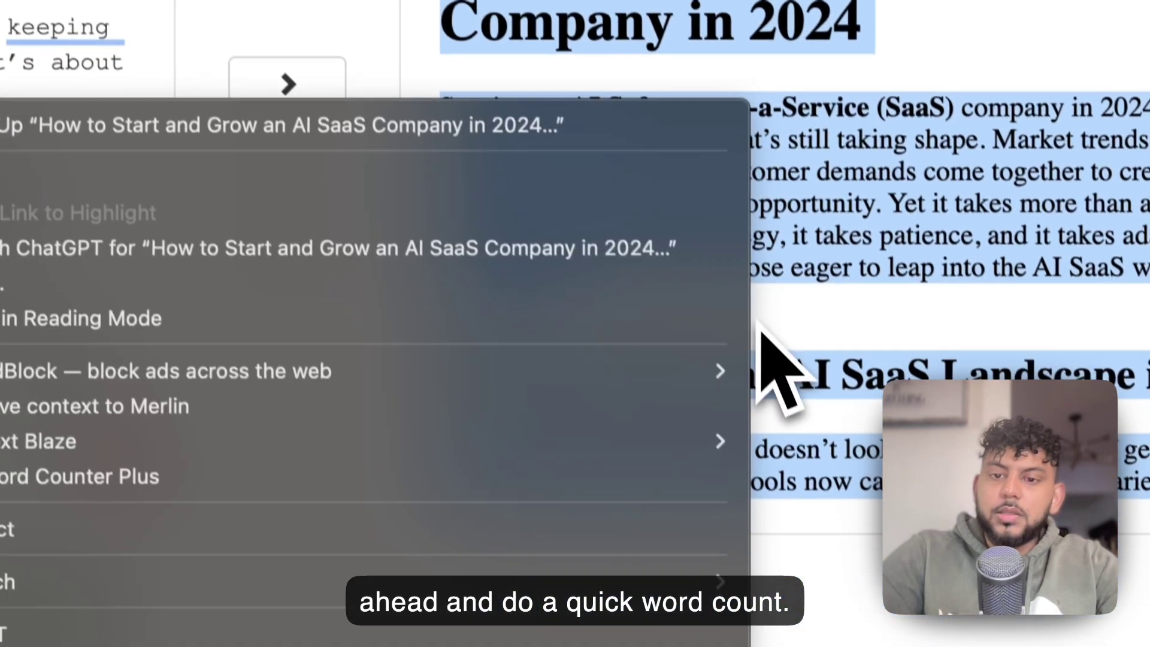
{"action": "left_click", "coordinate": [490, 479]}
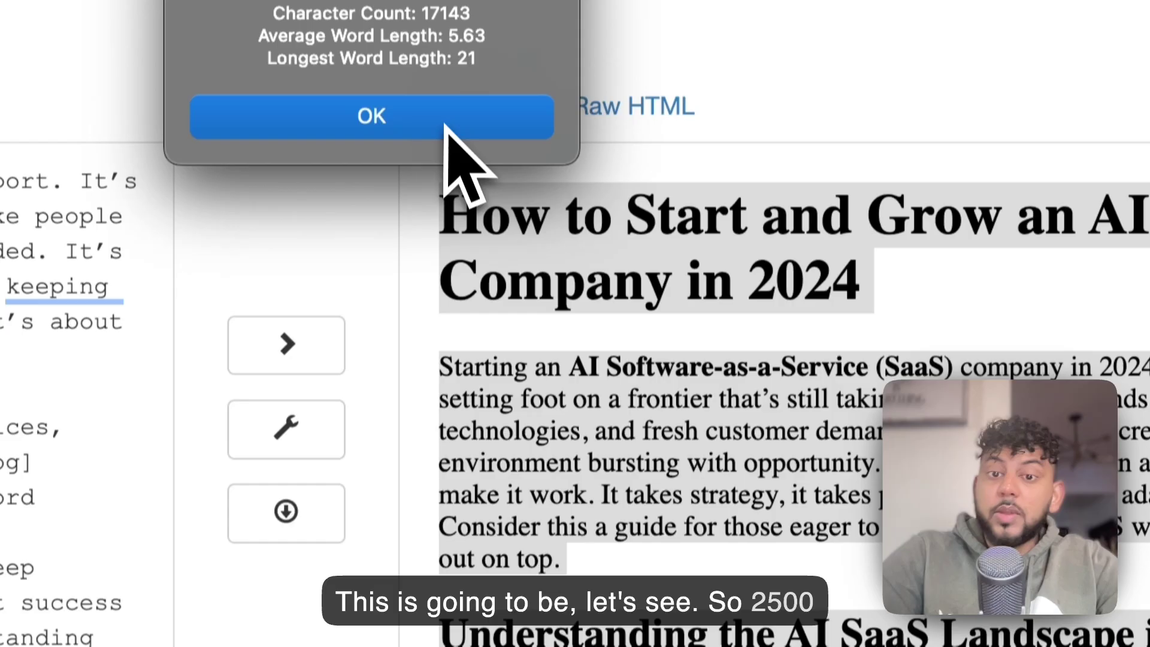
{"action": "left_click", "coordinate": [449, 134]}
Step: Select the rendered article from the Conclusion up to its title and copy it
{"action": "scroll", "coordinate": [611, 365], "scroll_direction": "down", "scroll_amount": 8}
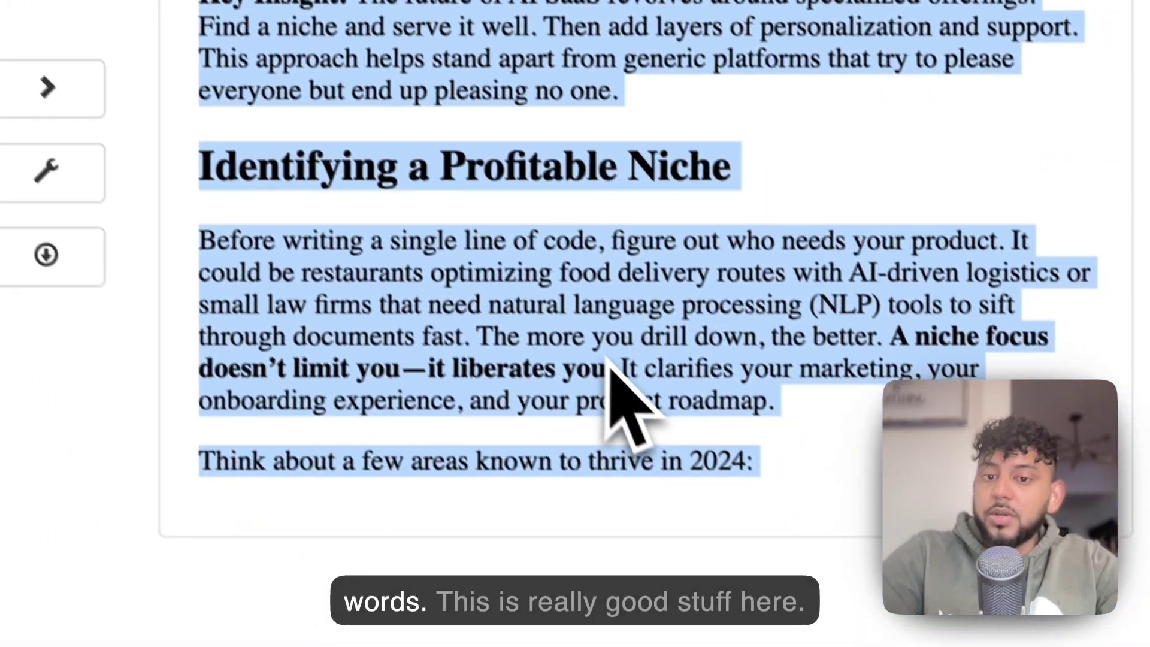
{"action": "scroll", "coordinate": [611, 383], "scroll_direction": "down", "scroll_amount": 15}
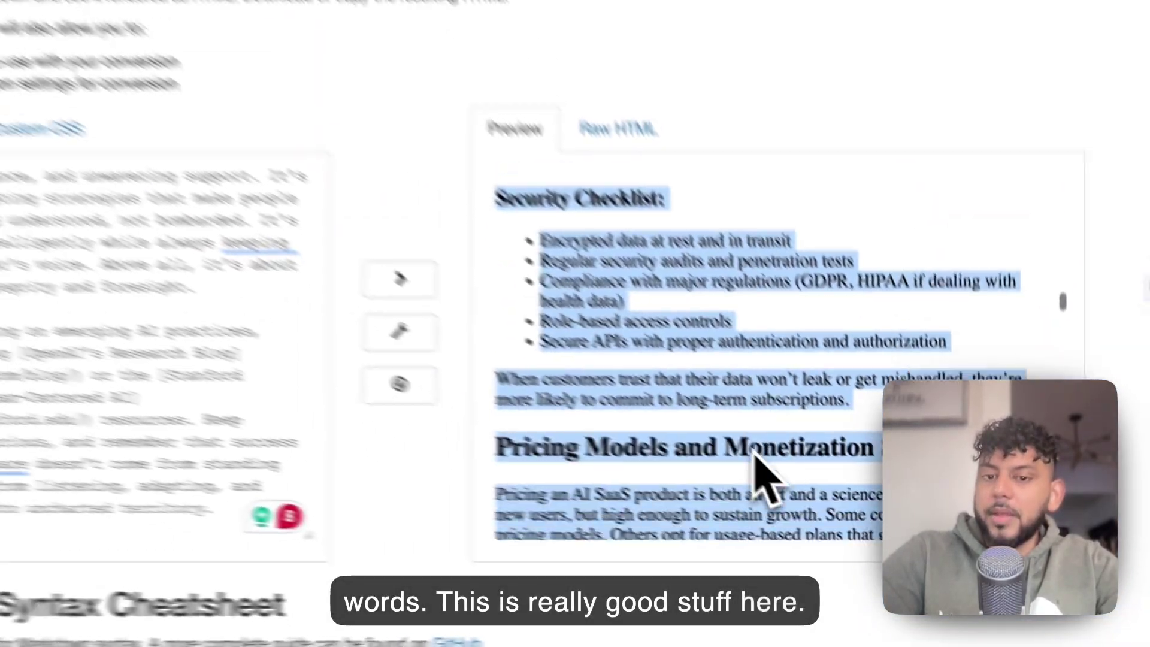
{"action": "scroll", "coordinate": [763, 480], "scroll_direction": "down", "scroll_amount": 15}
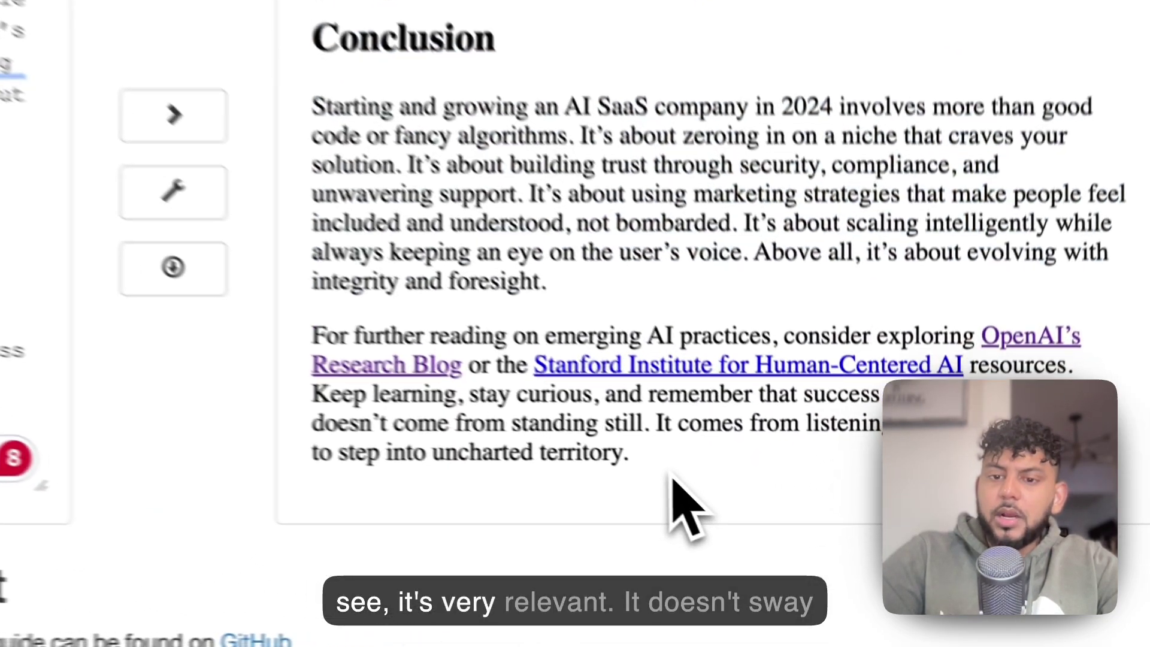
{"action": "left_click_drag", "start_coordinate": [686, 509], "coordinate": [505, 185]}
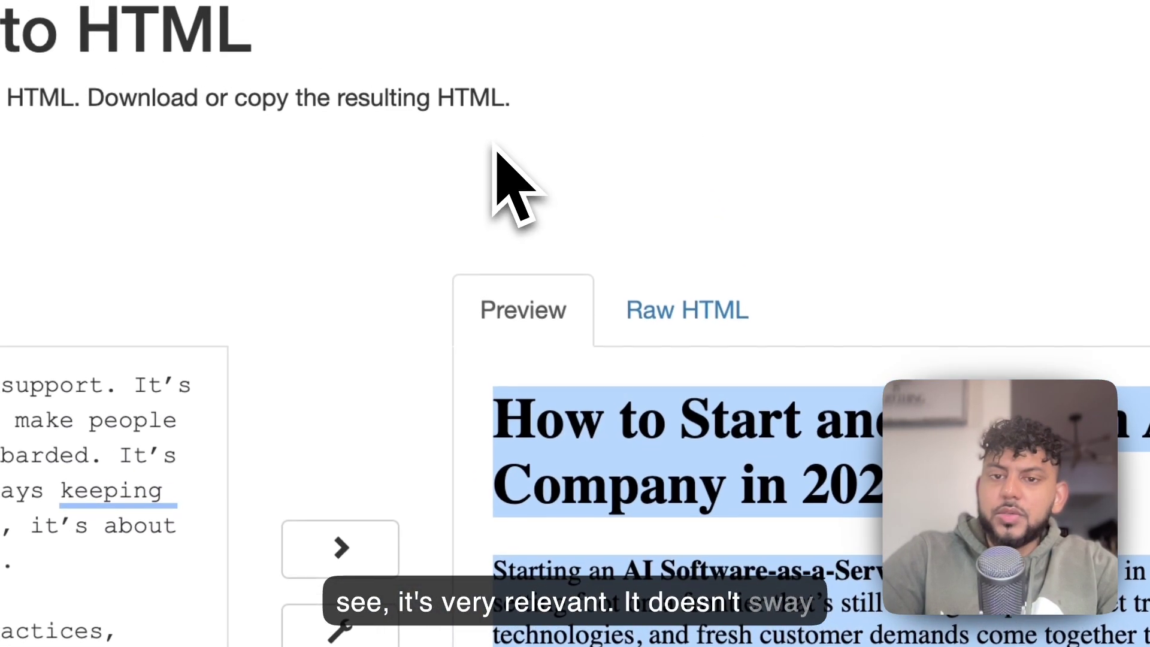
{"action": "right_click", "coordinate": [572, 383]}
{"action": "left_click", "coordinate": [593, 428]}
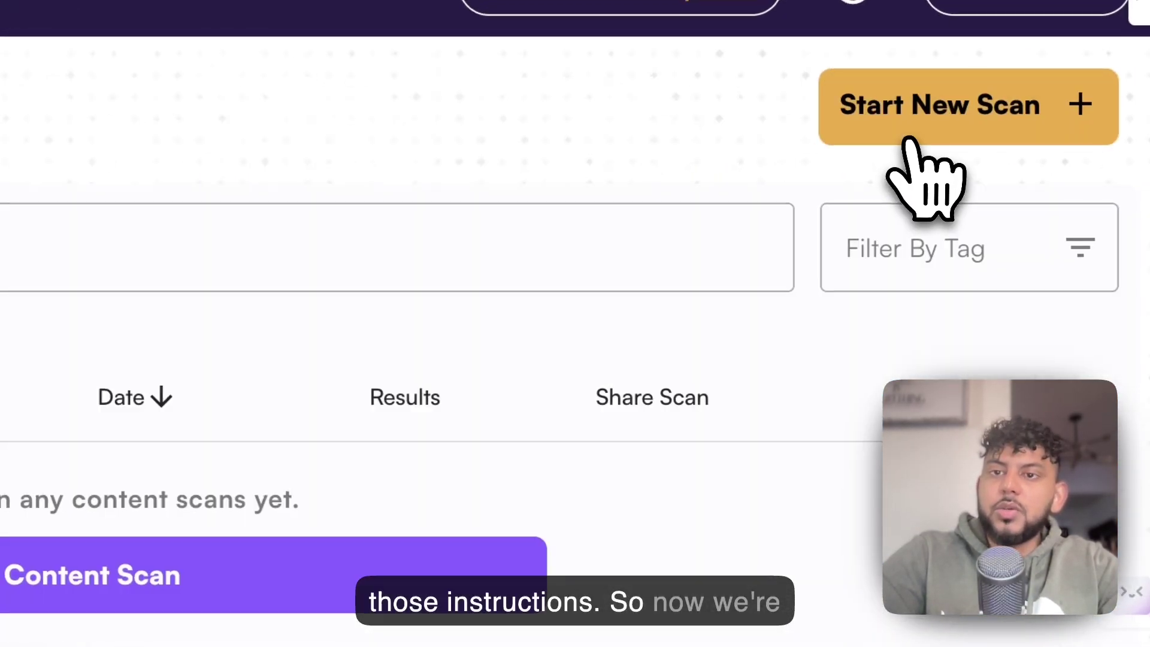
Step: Scan the 2,579-word article in a new content scan: 82% Likely AI, 1% plagiarism
{"action": "left_click", "coordinate": [687, 308]}
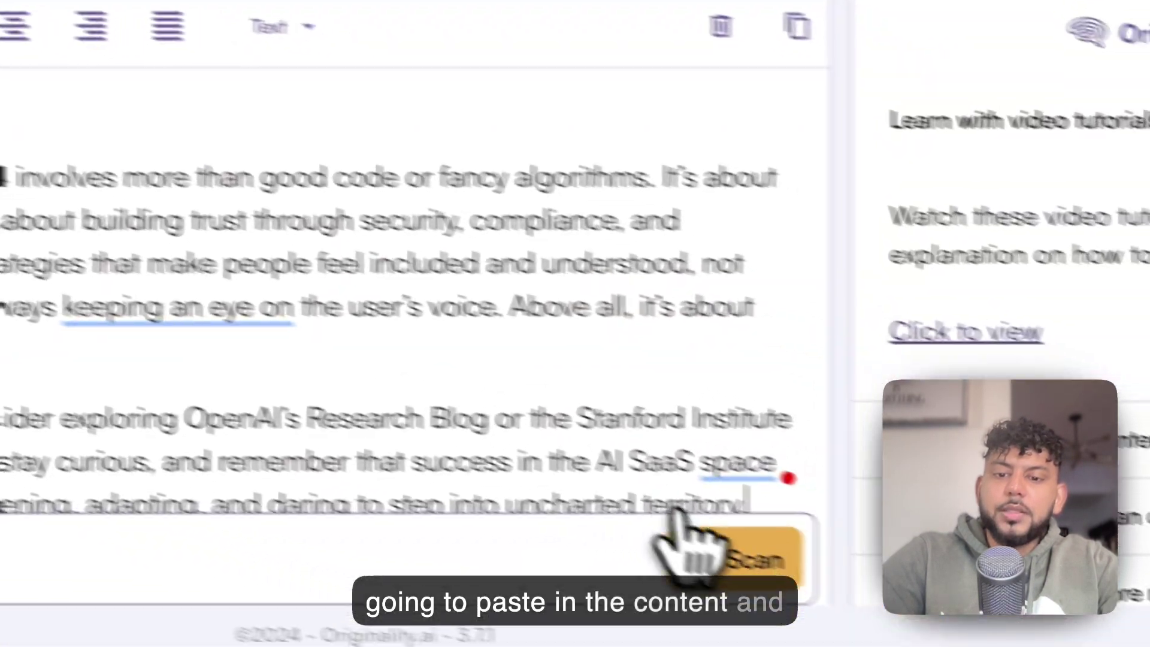
{"action": "left_click", "coordinate": [1126, 644]}
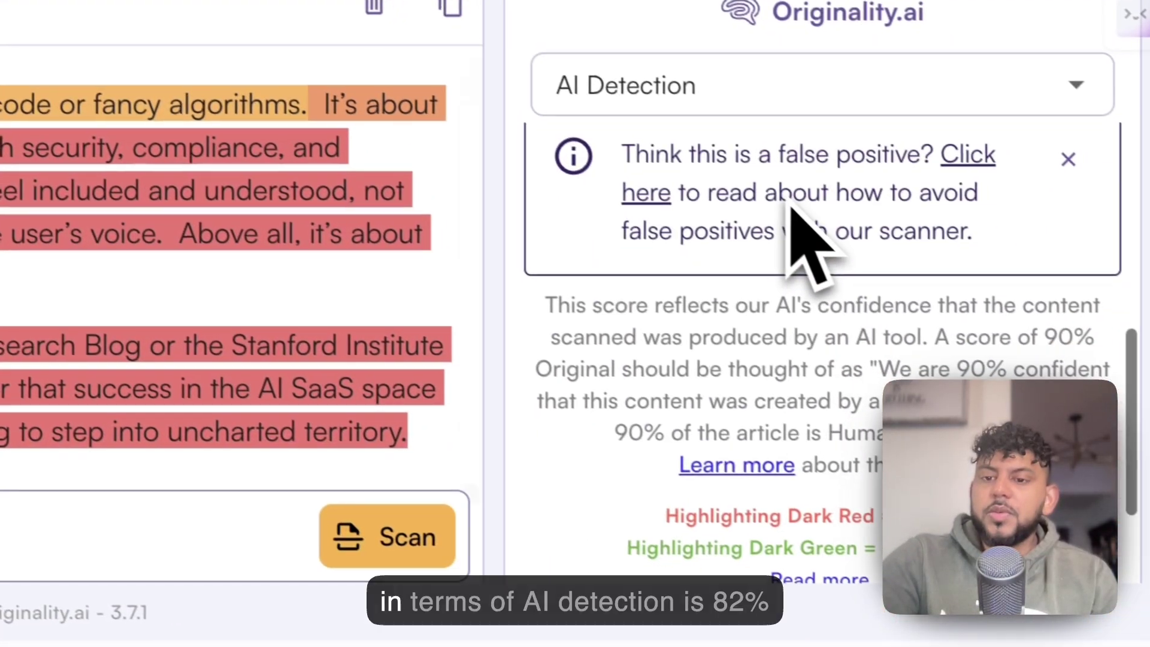
{"action": "scroll", "coordinate": [803, 239], "scroll_direction": "up", "scroll_amount": 5}
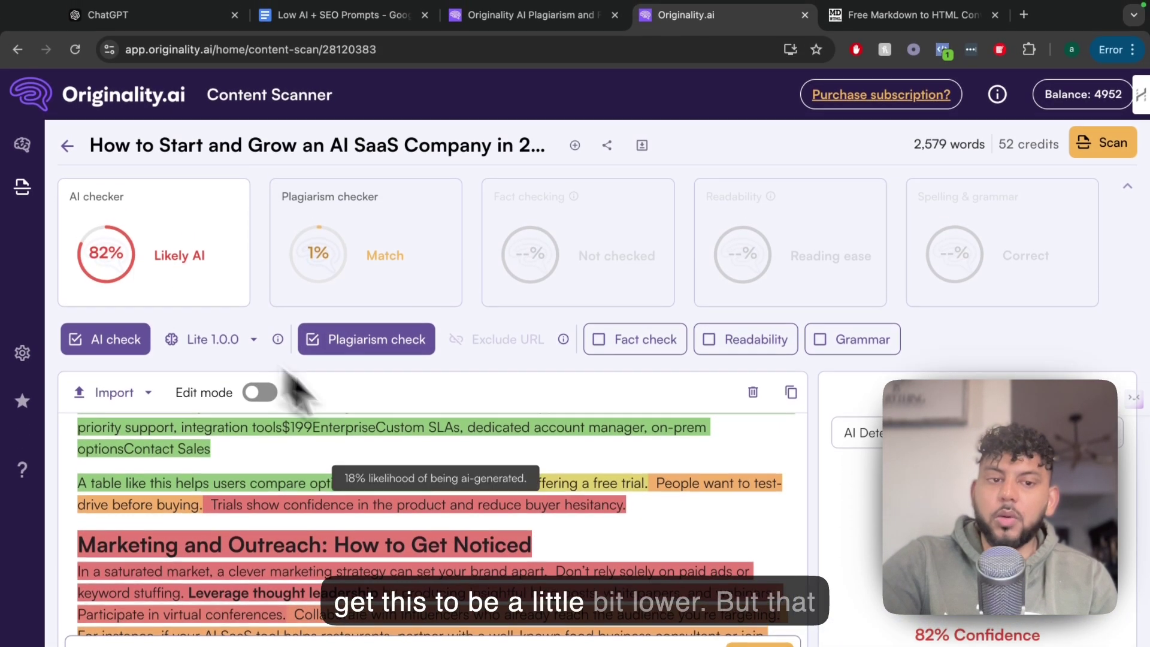
{"action": "scroll", "coordinate": [524, 518], "scroll_direction": "up", "scroll_amount": 15}
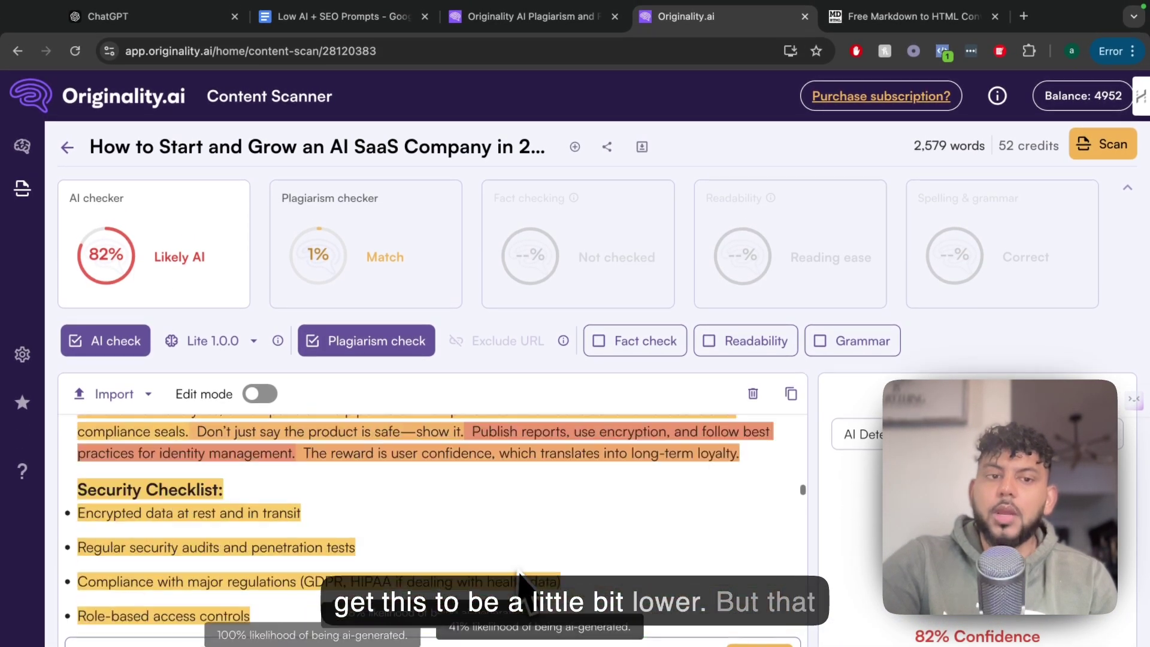
{"action": "scroll", "coordinate": [524, 583], "scroll_direction": "up", "scroll_amount": 2}
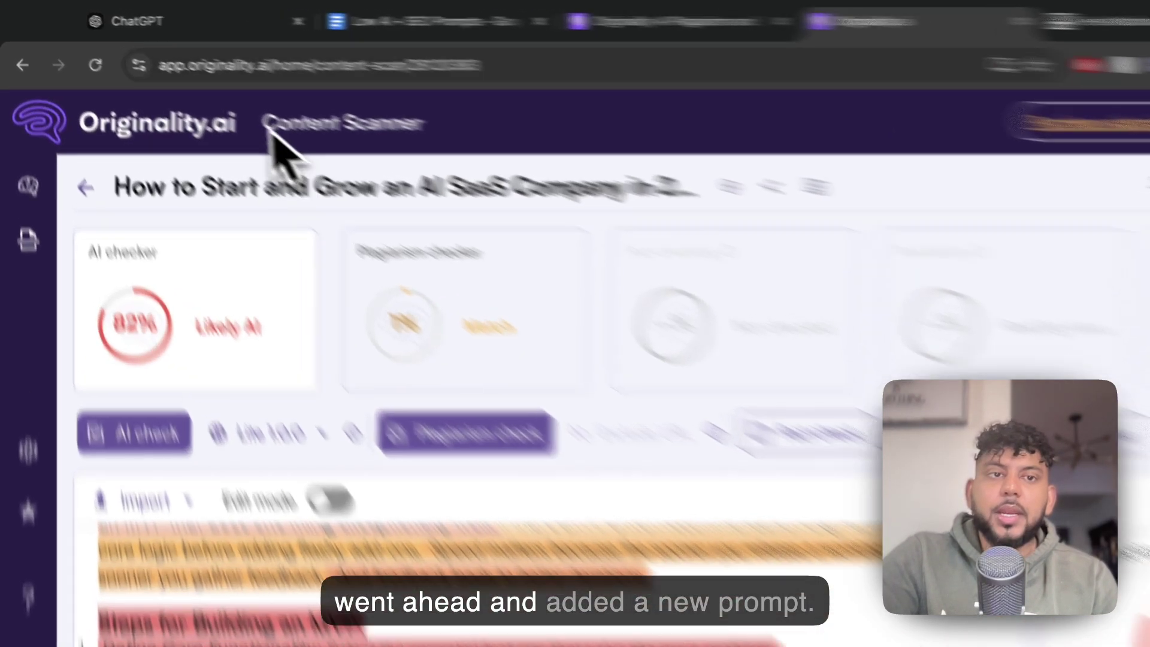
Step: Copy the markdown code block of ChatGPT's 1000-word human-style rewrite
{"action": "left_click", "coordinate": [108, 16]}
{"action": "scroll", "coordinate": [539, 419], "scroll_direction": "down", "scroll_amount": 15}
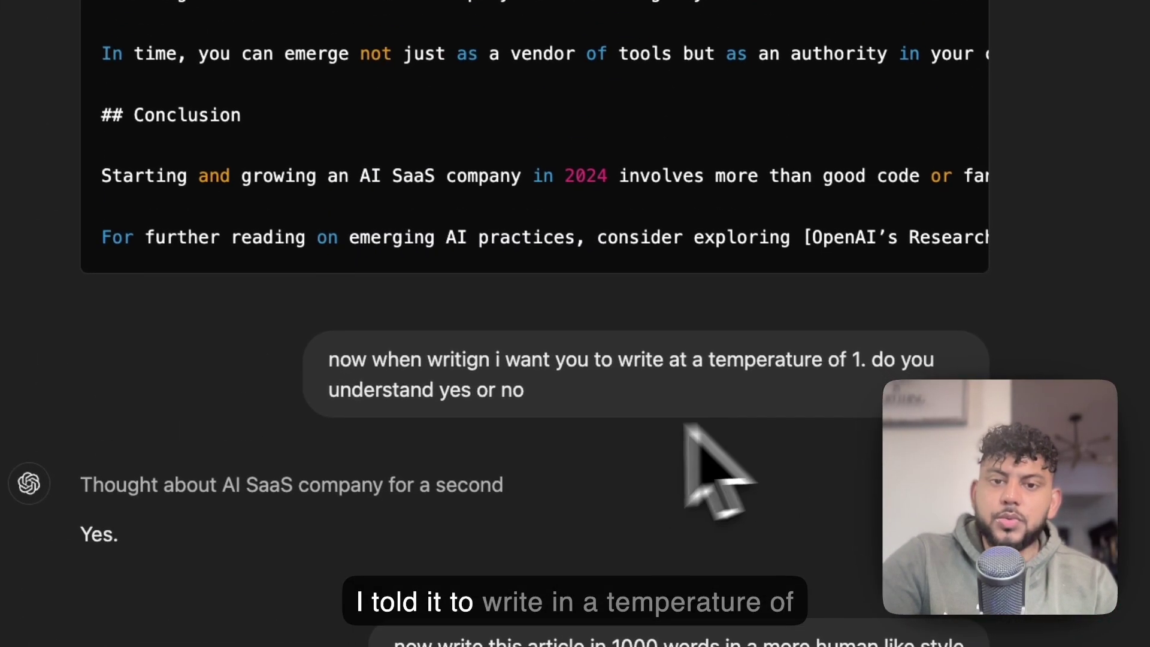
{"action": "scroll", "coordinate": [617, 488], "scroll_direction": "up", "scroll_amount": 5}
{"action": "scroll", "coordinate": [593, 455], "scroll_direction": "down", "scroll_amount": 5}
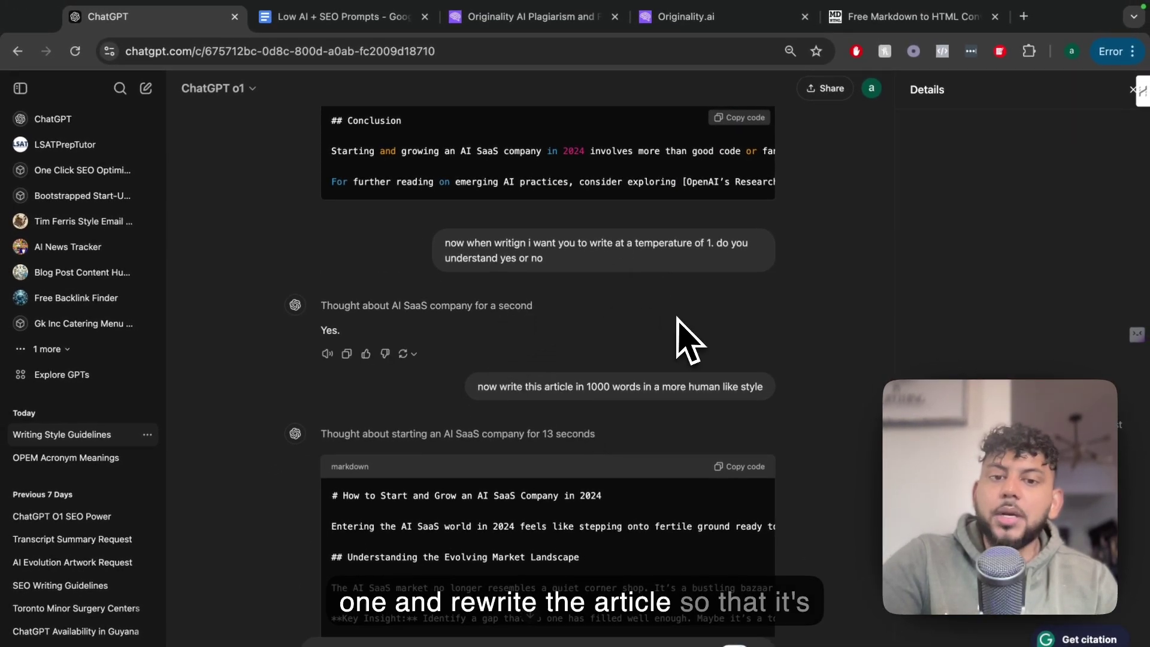
{"action": "scroll", "coordinate": [680, 323], "scroll_direction": "down", "scroll_amount": 3}
{"action": "left_click", "coordinate": [734, 331]}
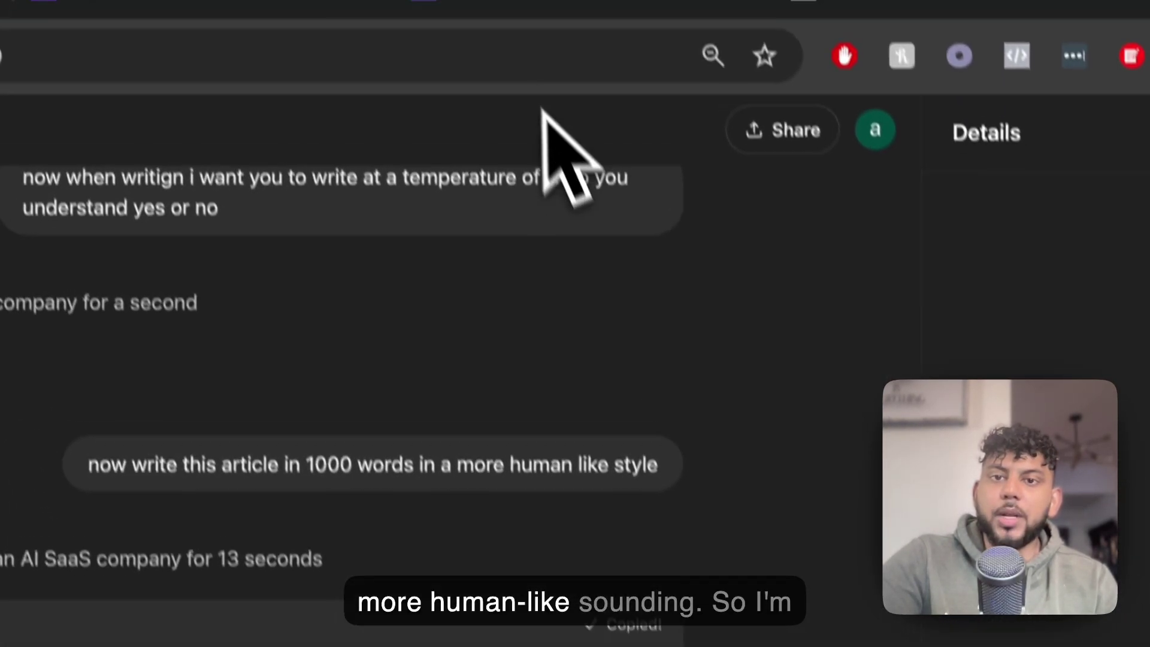
{"action": "left_click", "coordinate": [539, 64]}
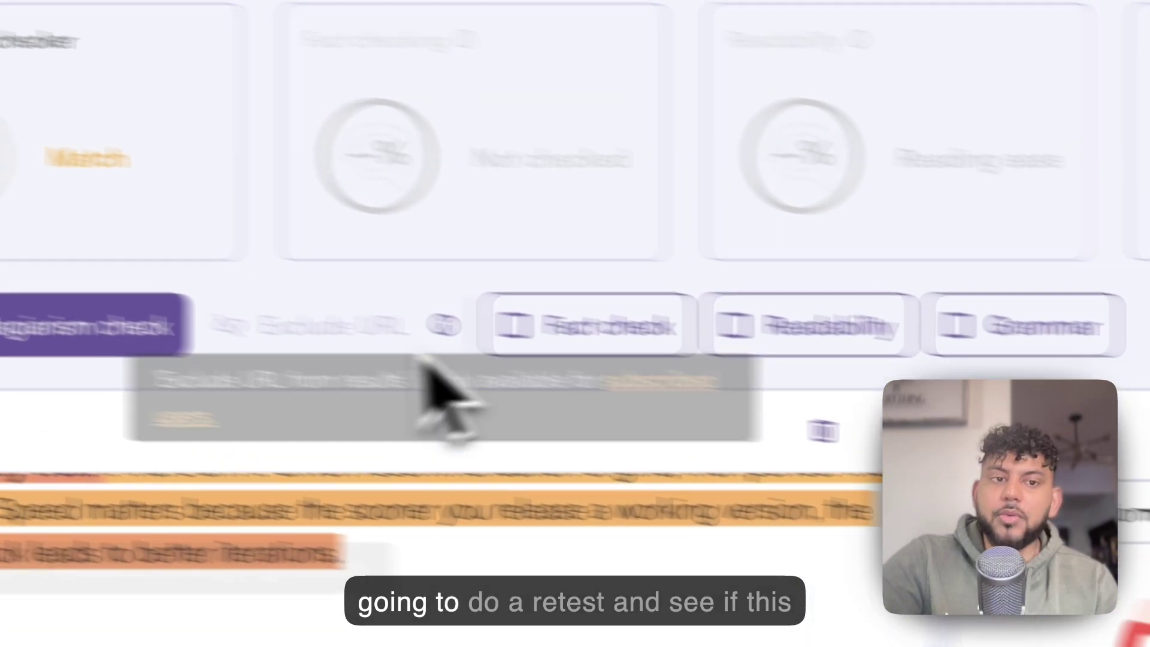
Step: Start a new scan from Content Scanner and paste the rewritten markdown into the editor
{"action": "left_click", "coordinate": [90, 313]}
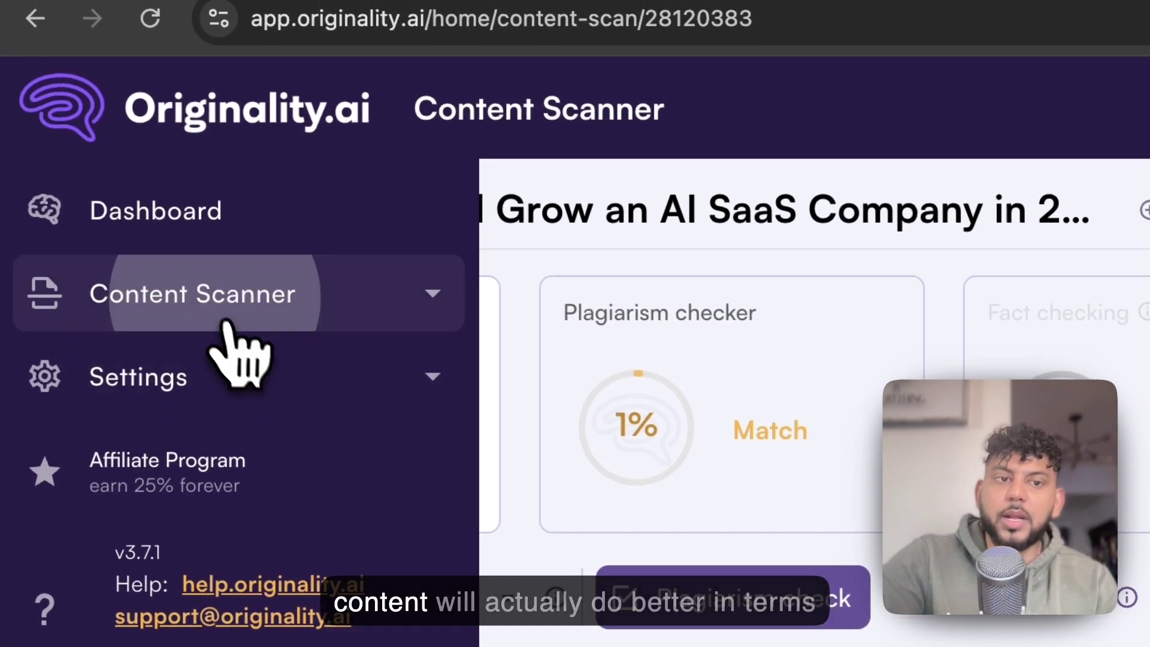
{"action": "left_click", "coordinate": [240, 372]}
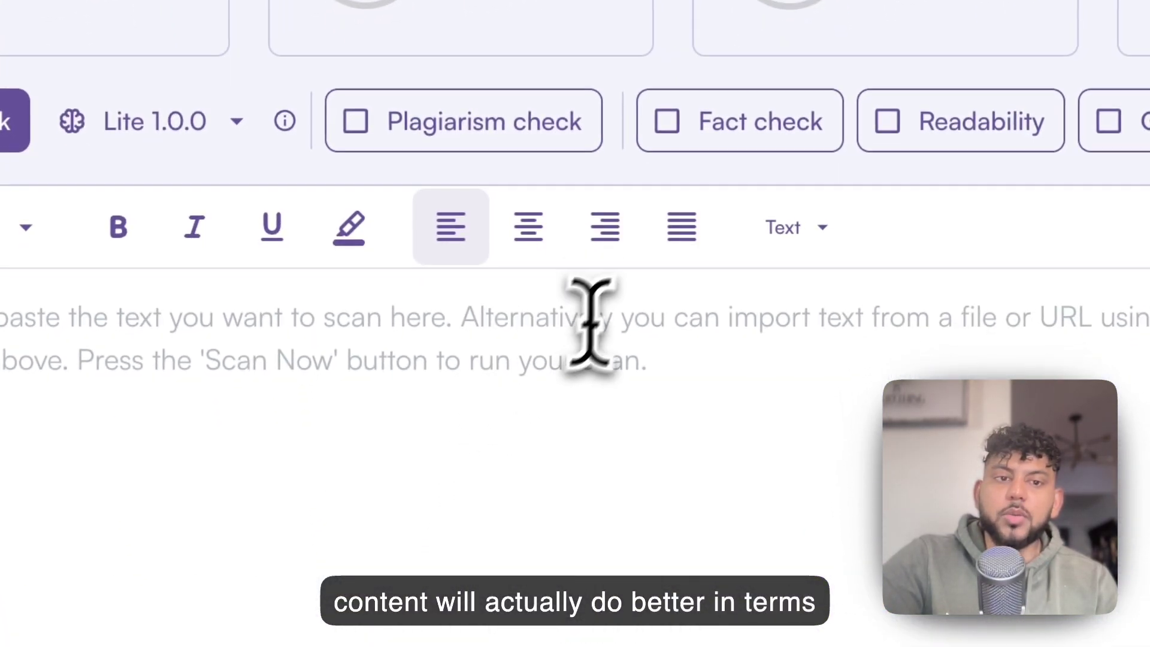
{"action": "key", "text": "super+v"}
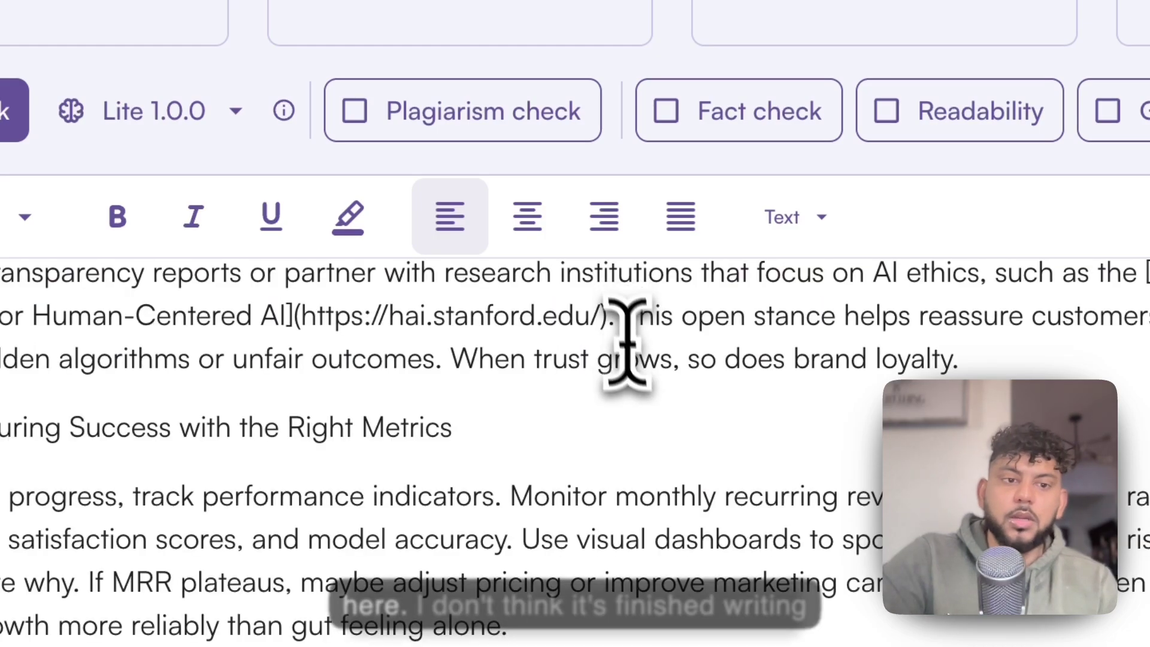
{"action": "scroll", "coordinate": [698, 389], "scroll_direction": "up", "scroll_amount": 15}
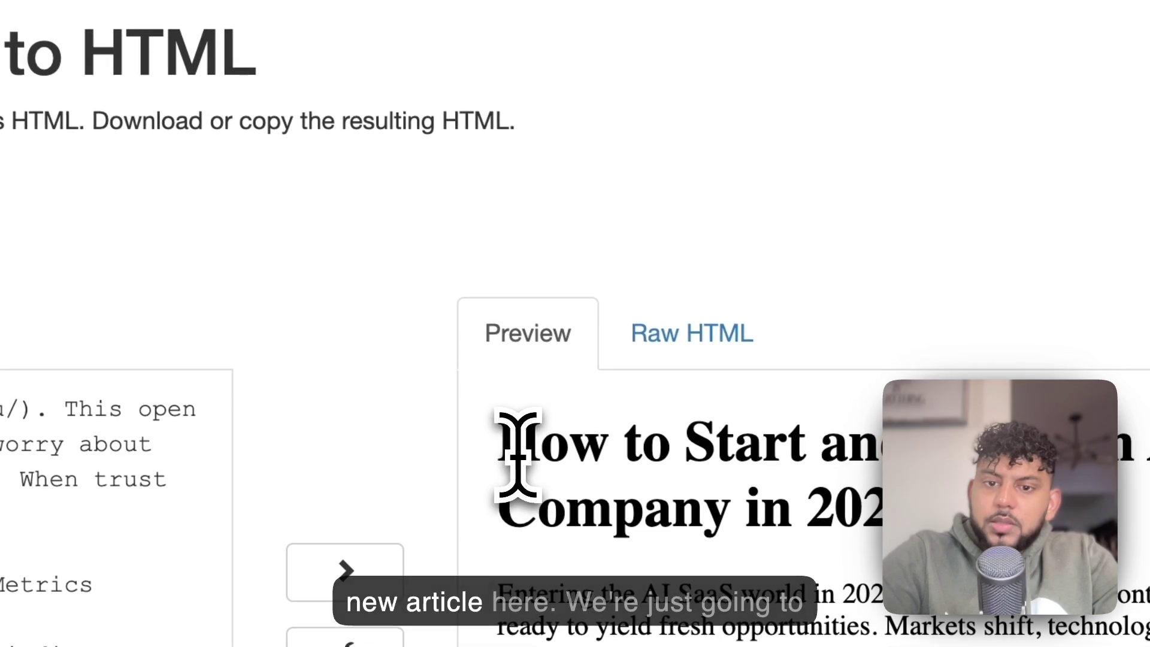
Step: Copy the rendered rewrite from its title onward and bring it back to Originality.ai
{"action": "left_click_drag", "start_coordinate": [514, 442], "coordinate": [779, 634]}
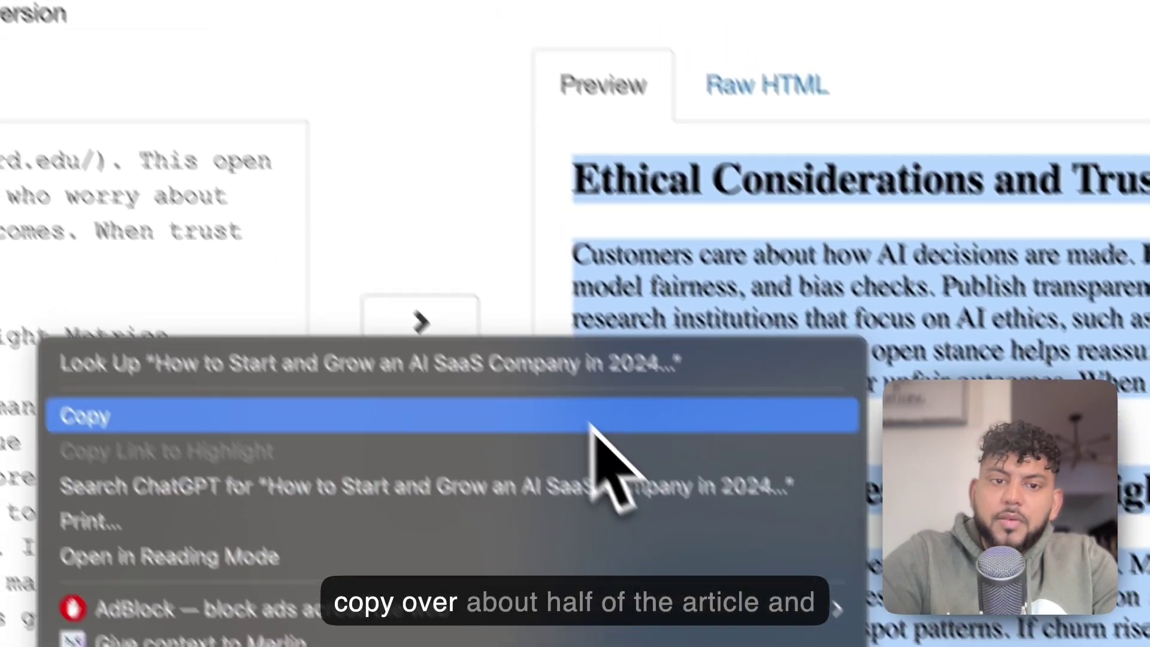
{"action": "left_click", "coordinate": [408, 157]}
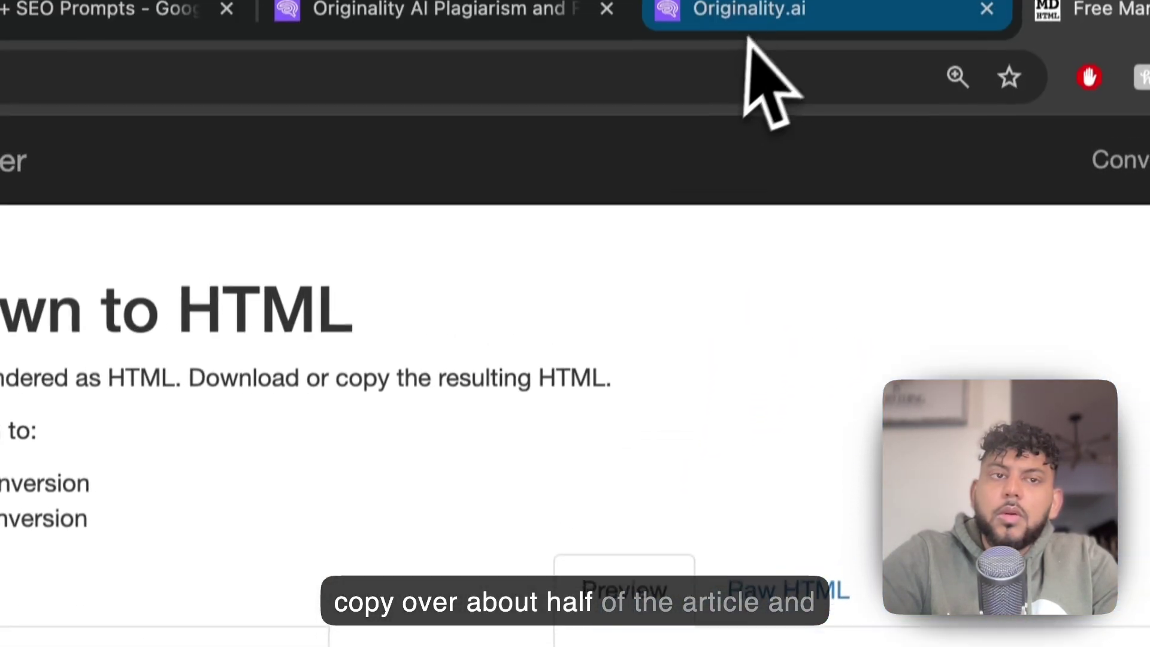
{"action": "left_click", "coordinate": [757, 77]}
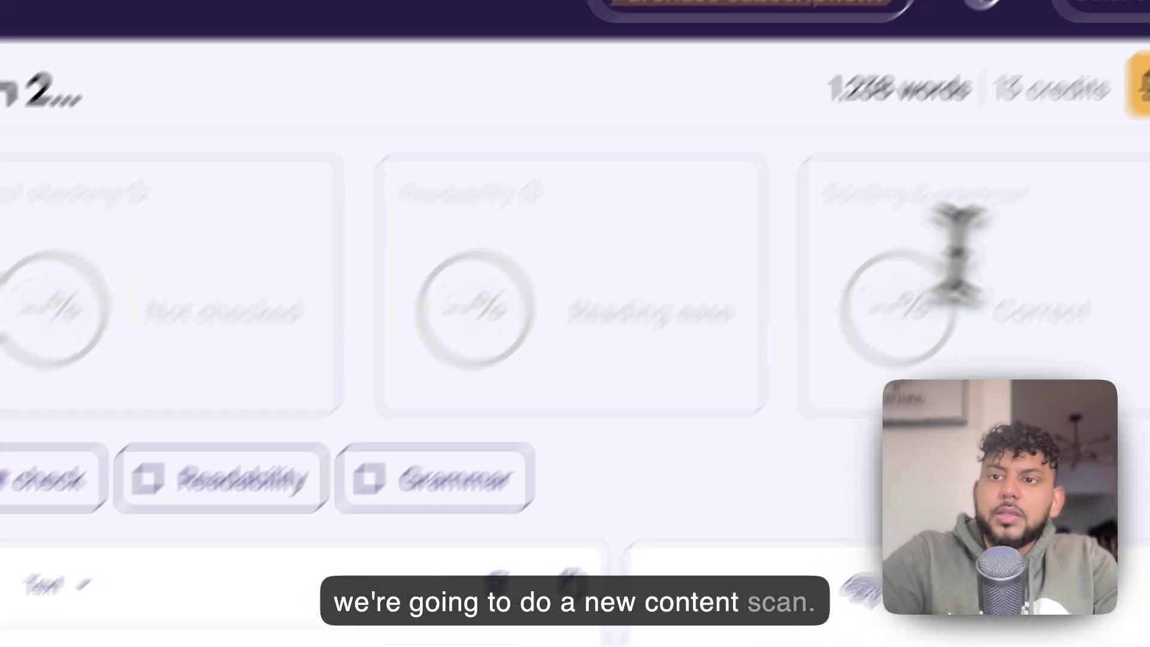
Step: Run the AI-only check on the 1,238-word rewrite, which scores 79% Likely AI
{"action": "left_click", "coordinate": [1076, 206]}
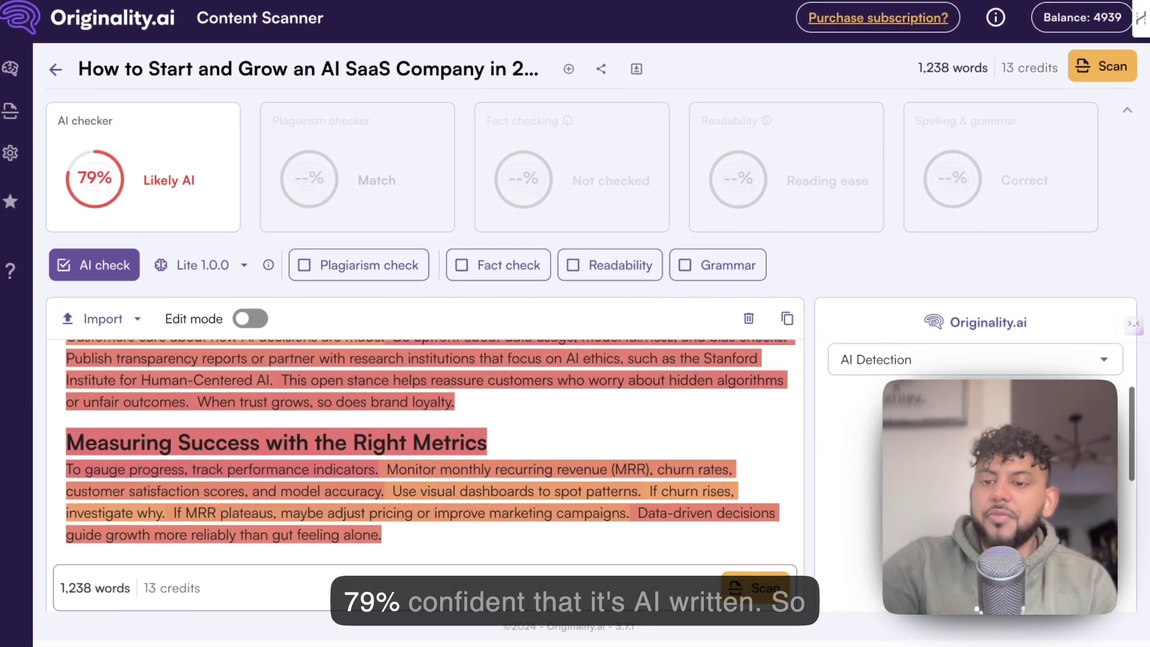
{"action": "scroll", "coordinate": [973, 494], "scroll_direction": "down", "scroll_amount": 2}
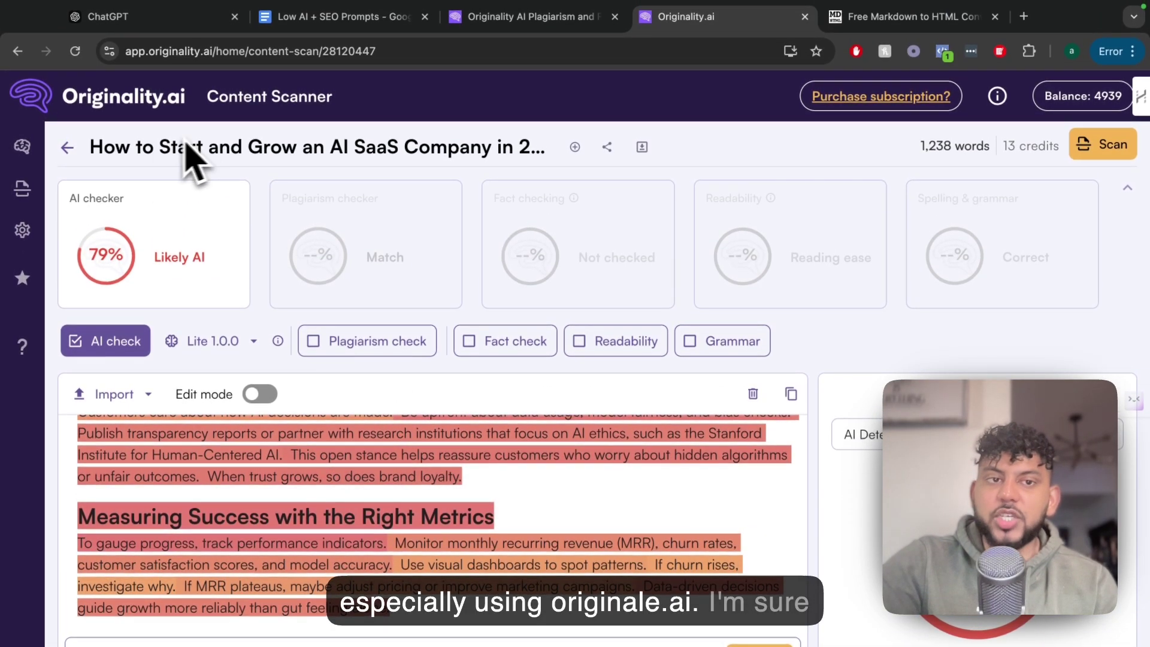
{"action": "mouse_move", "coordinate": [645, 434]}
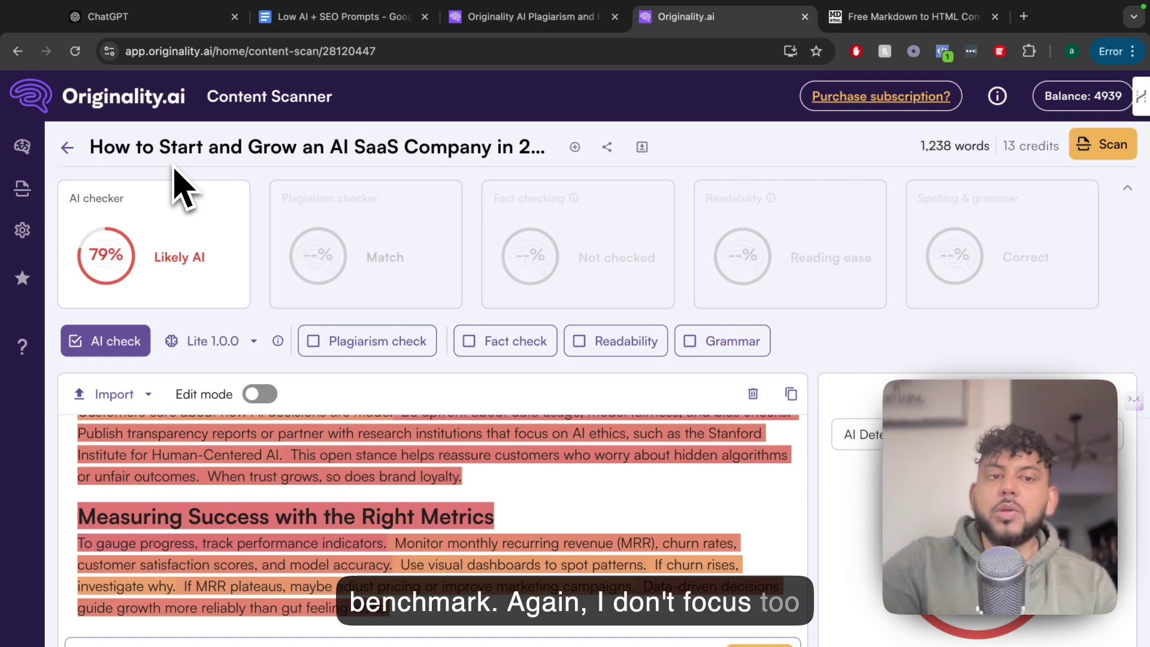
{"action": "mouse_move", "coordinate": [472, 421]}
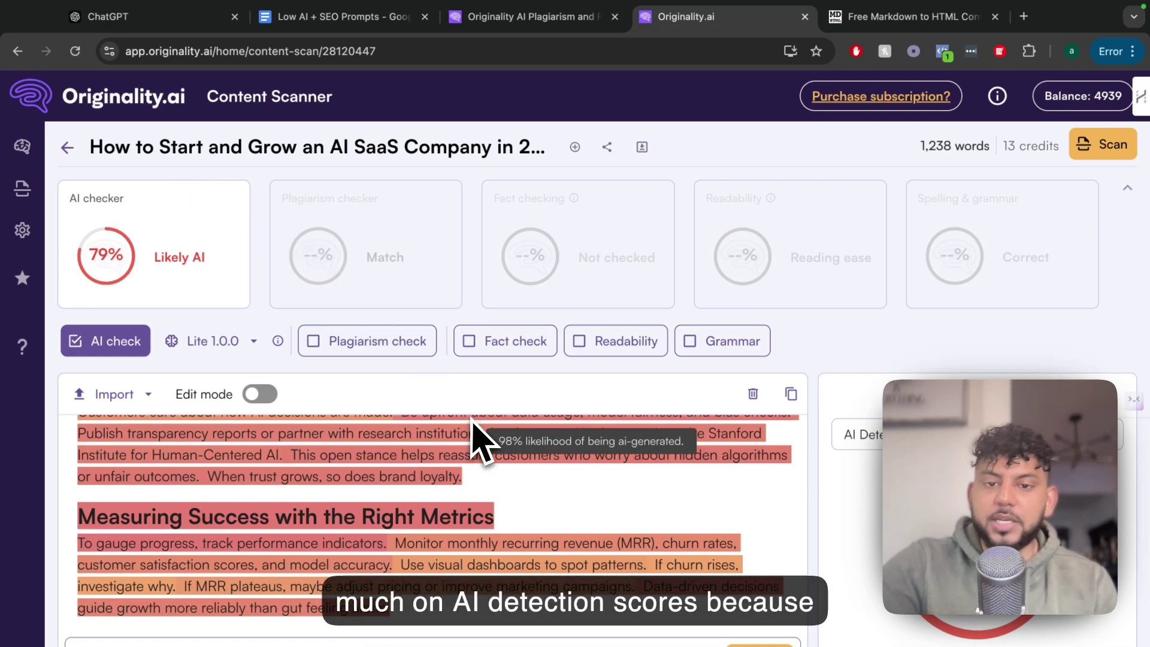